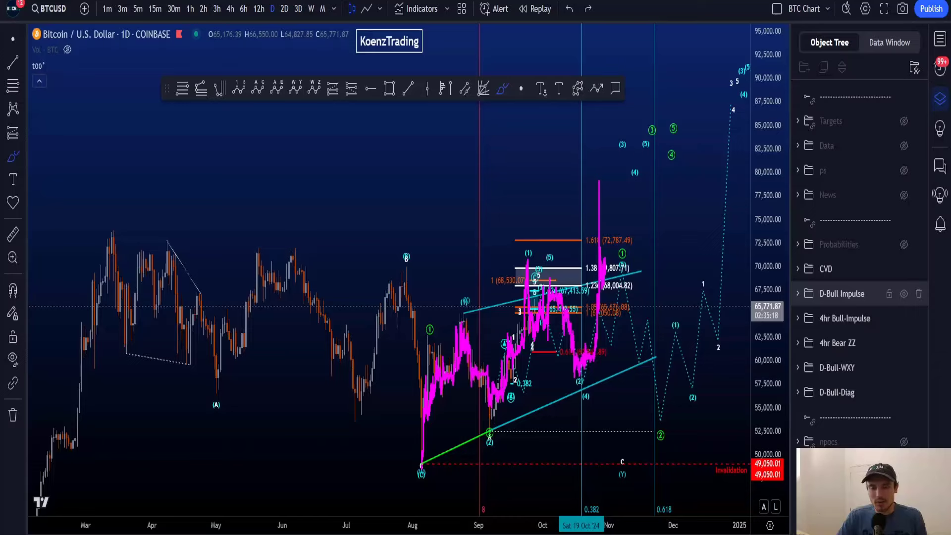
# Sketch a brush circle around the recent price action, then undo it.
pyautogui.moveTo(573, 221)
pyautogui.mouseDown()
pyautogui.moveTo(545, 369)
pyautogui.moveTo(601, 348)
pyautogui.mouseUp()
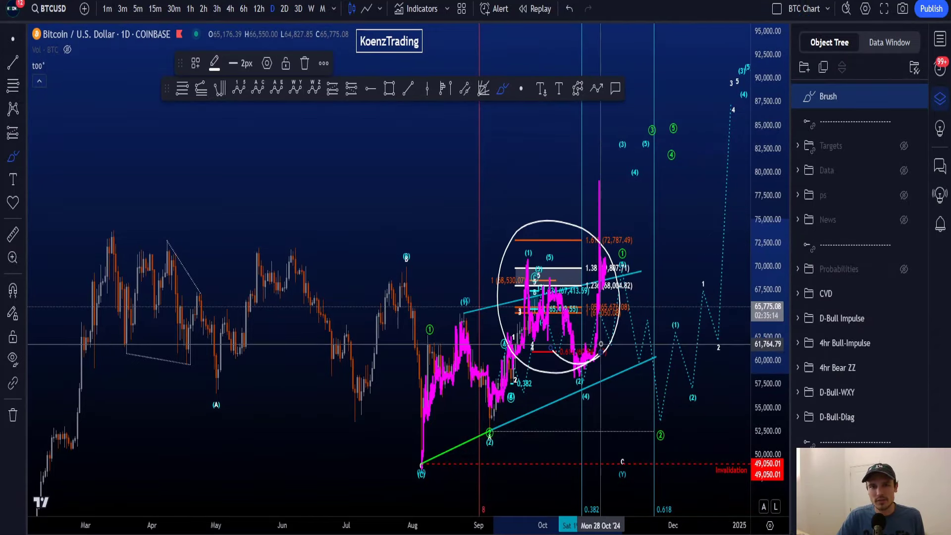
pyautogui.hotkey('ctrl', 'z')
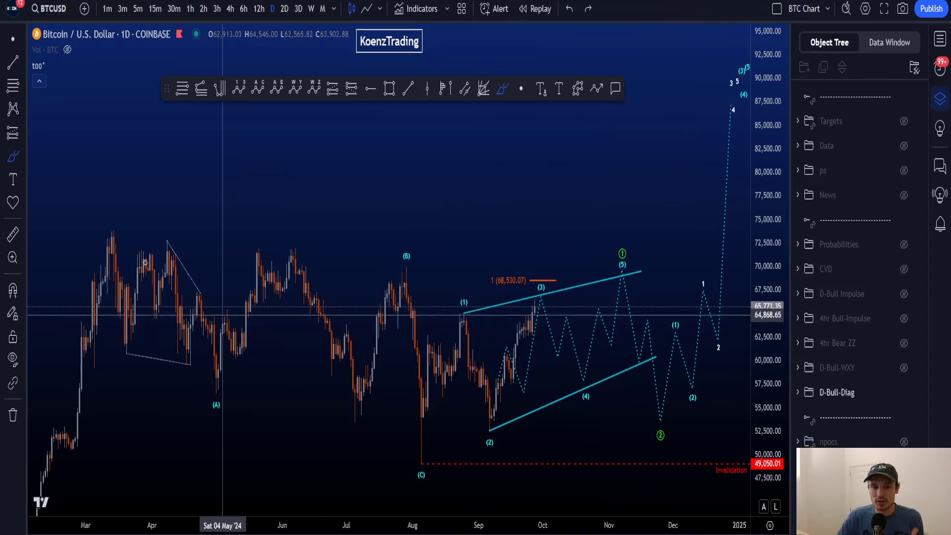
pyautogui.moveTo(145, 261)
pyautogui.mouseDown()
pyautogui.moveTo(220, 365)
pyautogui.moveTo(310, 308)
pyautogui.moveTo(393, 341)
pyautogui.moveTo(411, 443)
pyautogui.moveTo(435, 421)
pyautogui.moveTo(468, 334)
pyautogui.moveTo(497, 379)
pyautogui.moveTo(560, 329)
pyautogui.moveTo(614, 341)
pyautogui.moveTo(633, 279)
pyautogui.moveTo(615, 252)
pyautogui.moveTo(636, 262)
pyautogui.moveTo(622, 275)
pyautogui.moveTo(627, 317)
pyautogui.moveTo(634, 347)
pyautogui.moveTo(645, 326)
pyautogui.moveTo(653, 355)
pyautogui.moveTo(660, 449)
pyautogui.moveTo(663, 423)
pyautogui.moveTo(713, 341)
pyautogui.moveTo(732, 188)
pyautogui.mouseUp()
pyautogui.moveTo(733, 255); pyautogui.dragTo(734, 260)
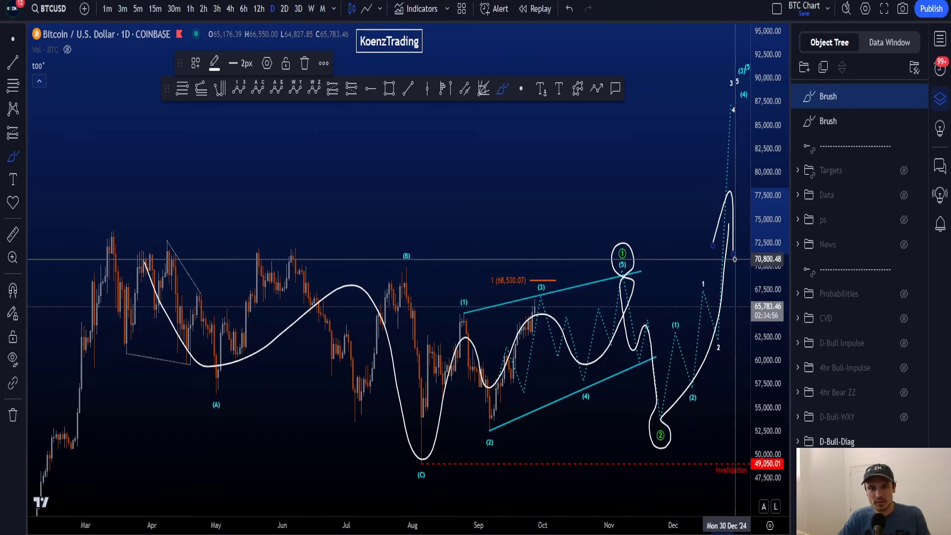
pyautogui.hotkey('ctrl', 'z')
pyautogui.hotkey('ctrl', 'z')
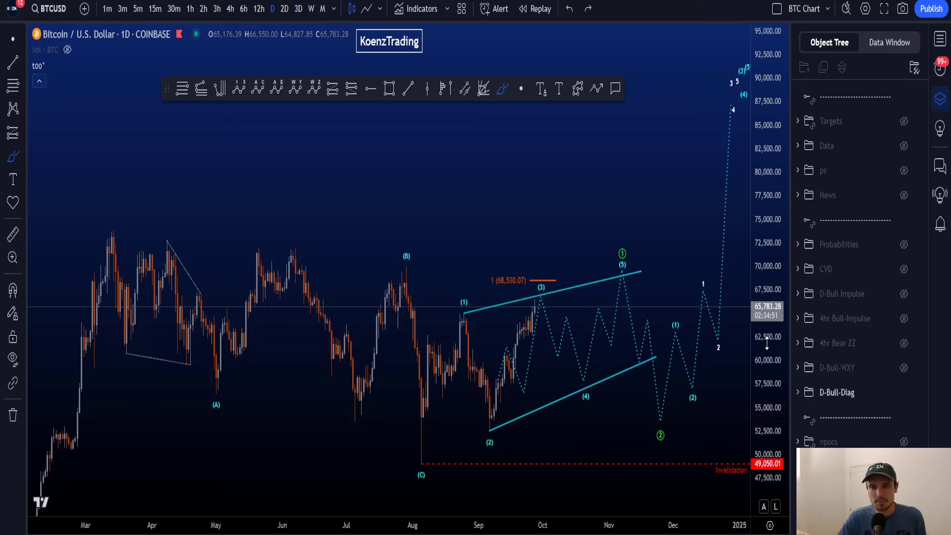
pyautogui.moveTo(767, 342); pyautogui.dragTo(767, 327)
pyautogui.moveTo(632, 241)
pyautogui.mouseDown()
pyautogui.moveTo(633, 270)
pyautogui.moveTo(632, 242)
pyautogui.mouseUp()
pyautogui.hotkey('ctrl', 'z')
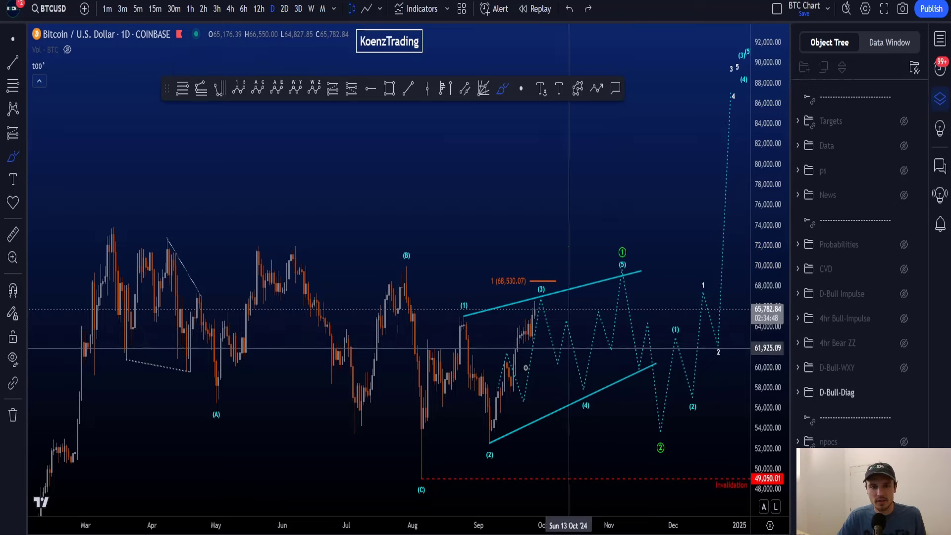
pyautogui.moveTo(422, 468)
pyautogui.mouseDown()
pyautogui.moveTo(474, 342)
pyautogui.moveTo(528, 317)
pyautogui.moveTo(577, 357)
pyautogui.moveTo(622, 280)
pyautogui.mouseUp()
pyautogui.hotkey('ctrl', 'z')
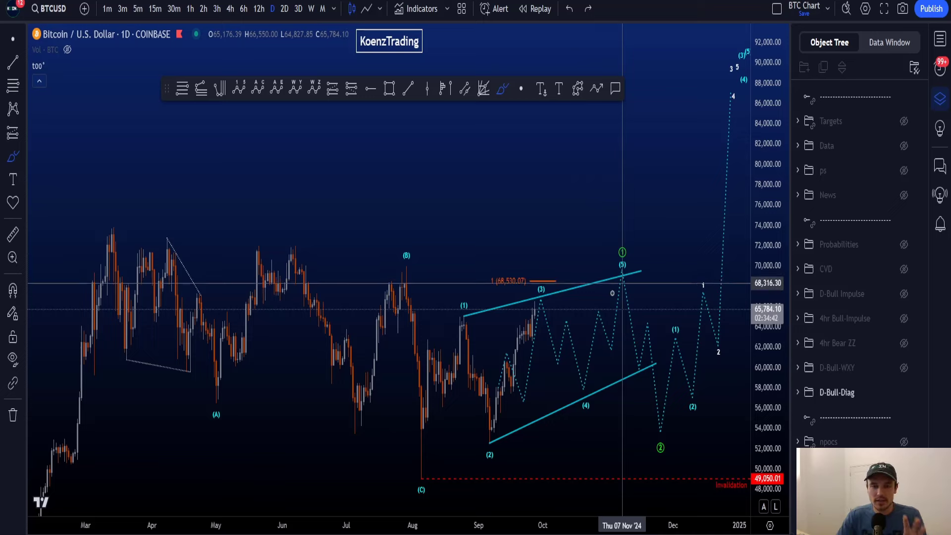
pyautogui.moveTo(455, 321); pyautogui.dragTo(616, 276)
pyautogui.moveTo(483, 441); pyautogui.dragTo(664, 356)
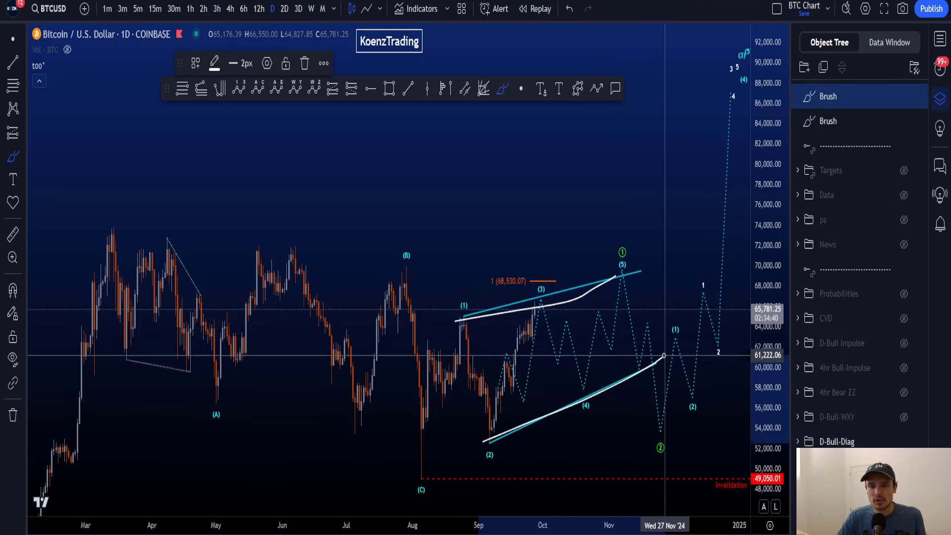
pyautogui.hotkey('ctrl', 'z')
pyautogui.hotkey('ctrl', 'z')
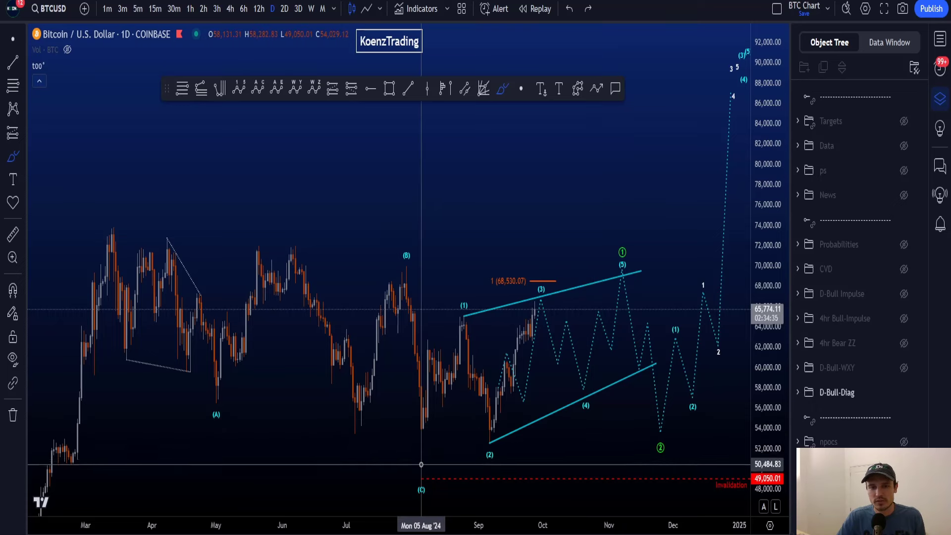
pyautogui.moveTo(421, 464)
pyautogui.mouseDown()
pyautogui.moveTo(431, 352)
pyautogui.moveTo(444, 389)
pyautogui.moveTo(460, 325)
pyautogui.moveTo(466, 383)
pyautogui.moveTo(484, 362)
pyautogui.moveTo(490, 426)
pyautogui.moveTo(505, 348)
pyautogui.moveTo(533, 304)
pyautogui.moveTo(574, 359)
pyautogui.moveTo(613, 335)
pyautogui.moveTo(621, 280)
pyautogui.mouseUp()
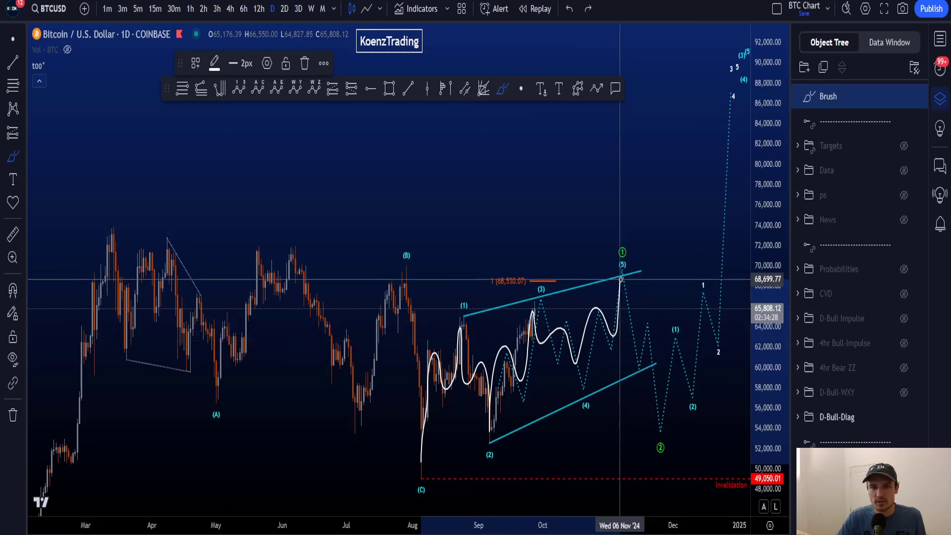
pyautogui.hotkey('ctrl', 'z')
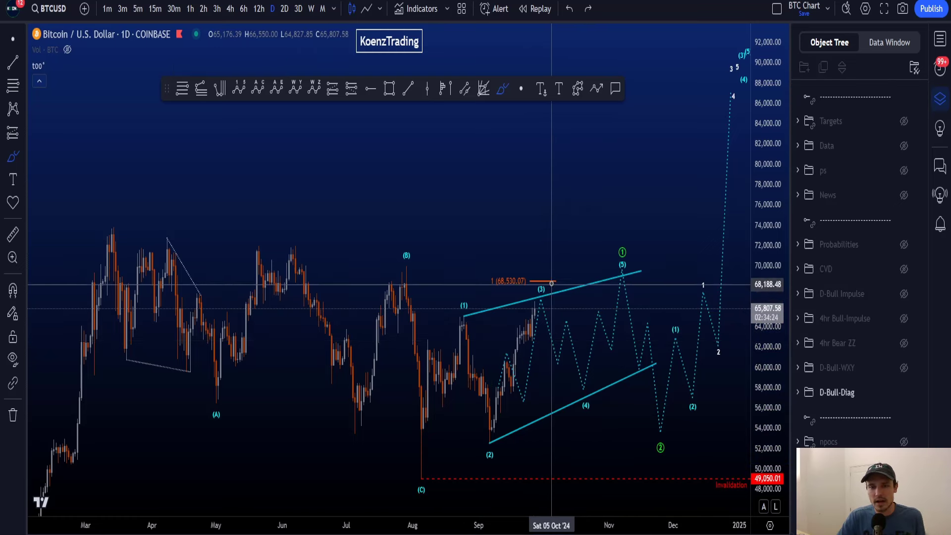
pyautogui.moveTo(551, 284)
pyautogui.mouseDown()
pyautogui.moveTo(535, 293)
pyautogui.moveTo(550, 282)
pyautogui.moveTo(481, 286)
pyautogui.moveTo(456, 316)
pyautogui.mouseUp()
pyautogui.hotkey('ctrl', 'z')
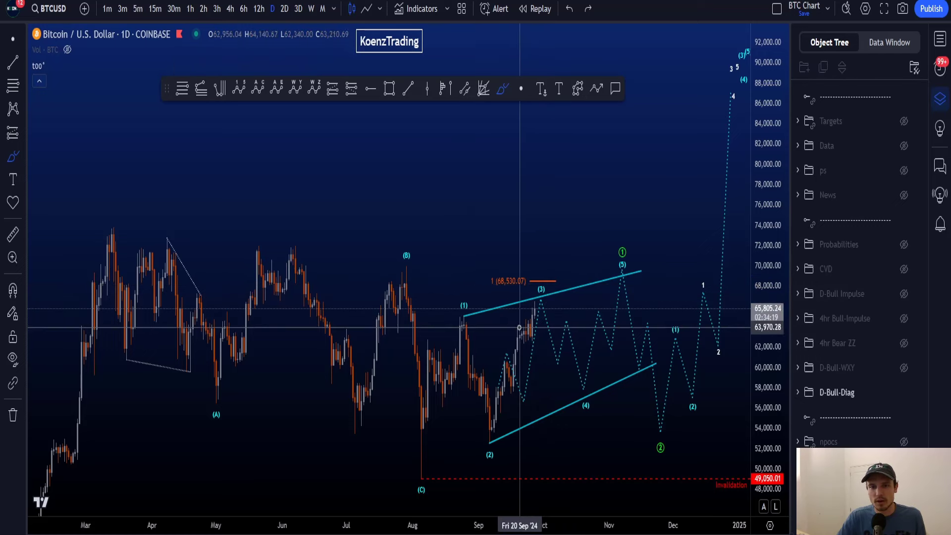
pyautogui.moveTo(527, 293)
pyautogui.mouseDown()
pyautogui.moveTo(558, 290)
pyautogui.moveTo(545, 274)
pyautogui.moveTo(488, 286)
pyautogui.moveTo(531, 290)
pyautogui.mouseUp()
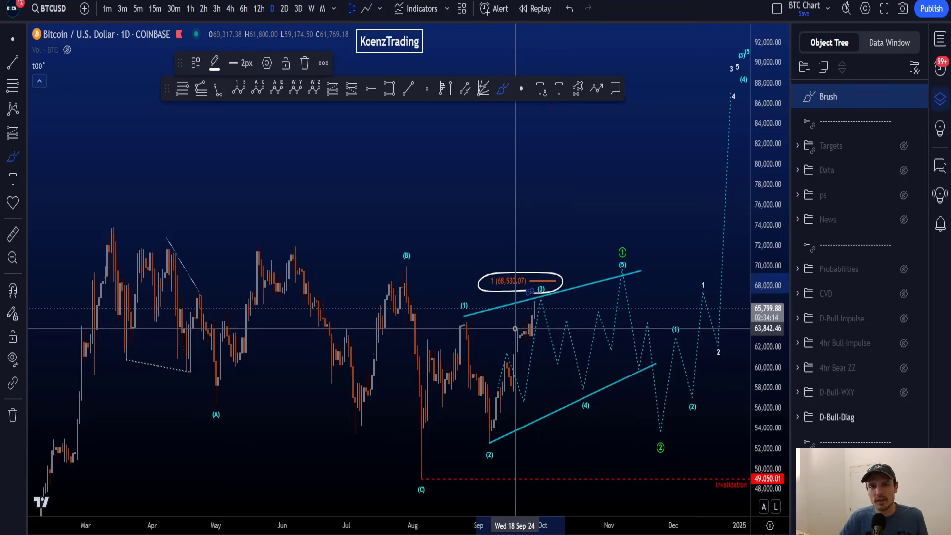
pyautogui.hotkey('ctrl', 'z')
pyautogui.moveTo(485, 451)
pyautogui.mouseDown()
pyautogui.moveTo(594, 410)
pyautogui.moveTo(532, 259)
pyautogui.moveTo(426, 400)
pyautogui.mouseUp()
pyautogui.hotkey('ctrl', 'z')
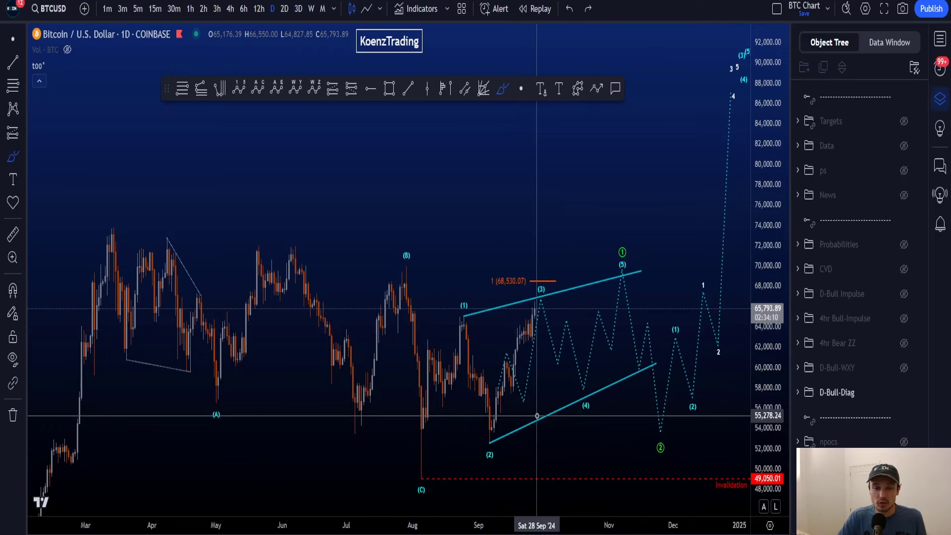
pyautogui.moveTo(544, 285); pyautogui.dragTo(462, 295)
pyautogui.hotkey('ctrl', 'z')
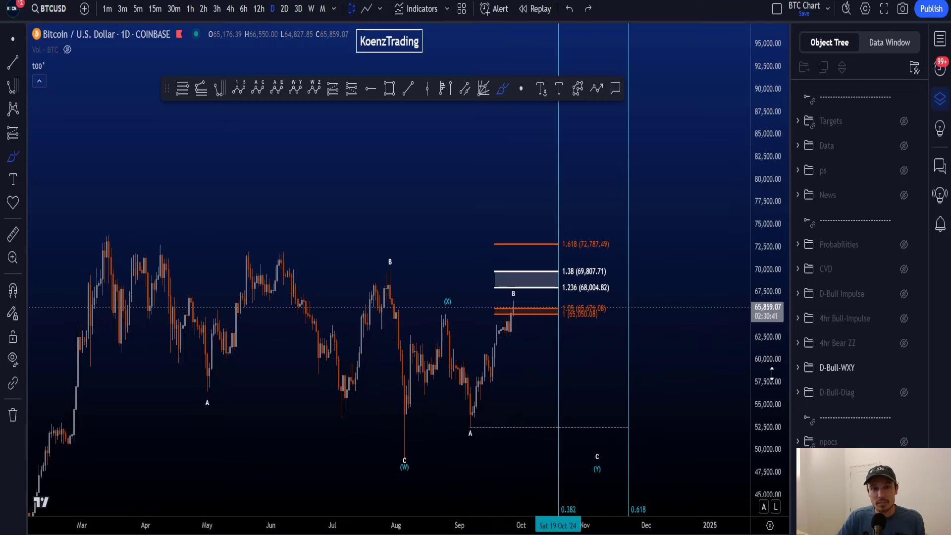
# Sketch and remove brush paths for the decline into Y, the A-B-C into W, and the rise to (X).
pyautogui.moveTo(91, 257)
pyautogui.mouseDown()
pyautogui.moveTo(276, 397)
pyautogui.moveTo(406, 384)
pyautogui.moveTo(511, 337)
pyautogui.moveTo(555, 426)
pyautogui.moveTo(639, 429)
pyautogui.moveTo(686, 288)
pyautogui.moveTo(682, 269)
pyautogui.moveTo(694, 318)
pyautogui.mouseUp()
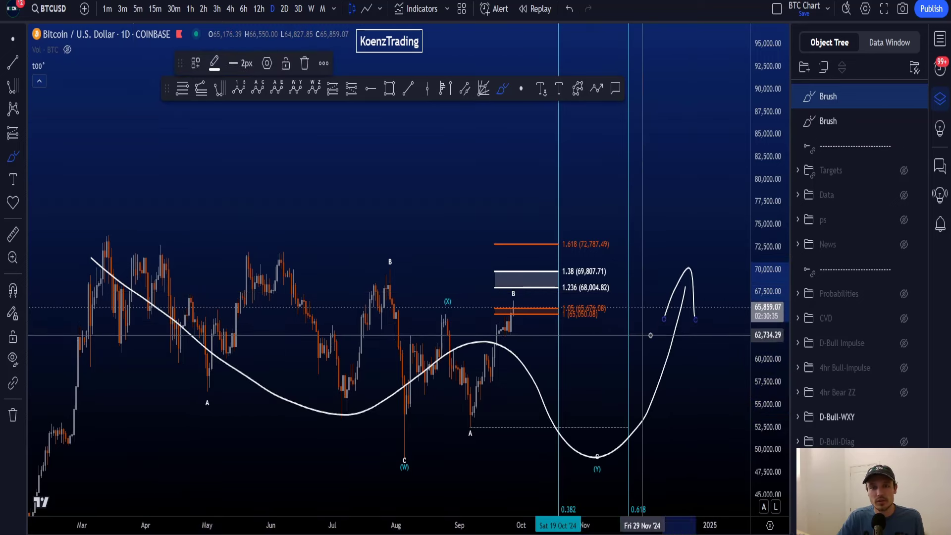
pyautogui.hotkey('ctrl', 'z')
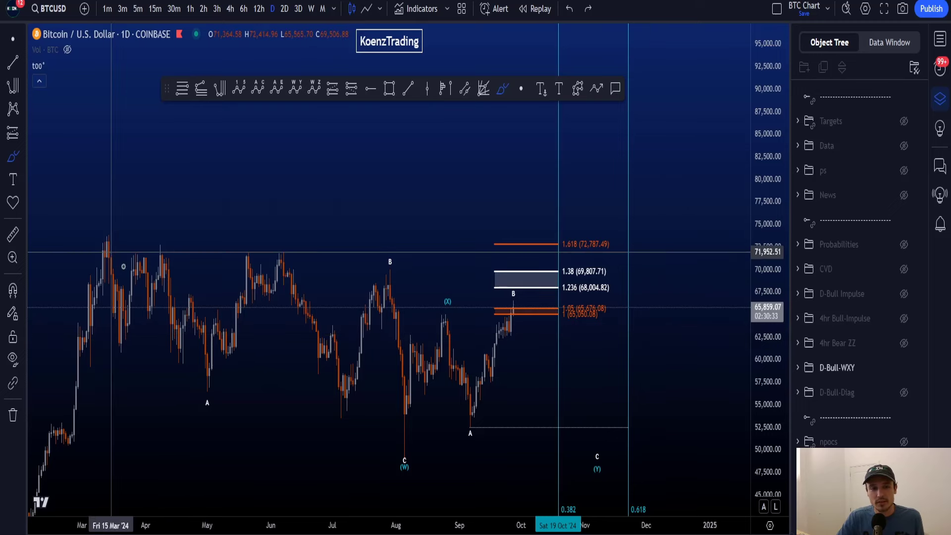
pyautogui.moveTo(113, 255)
pyautogui.mouseDown()
pyautogui.moveTo(171, 359)
pyautogui.moveTo(272, 362)
pyautogui.moveTo(389, 278)
pyautogui.moveTo(404, 436)
pyautogui.moveTo(414, 450)
pyautogui.moveTo(401, 446)
pyautogui.moveTo(392, 469)
pyautogui.moveTo(421, 453)
pyautogui.moveTo(391, 452)
pyautogui.moveTo(411, 483)
pyautogui.mouseUp()
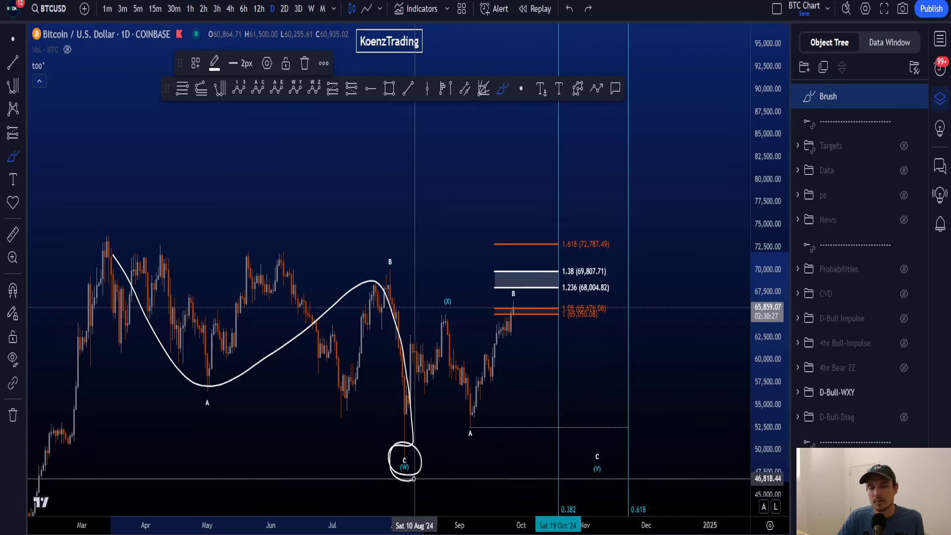
pyautogui.press('Delete')
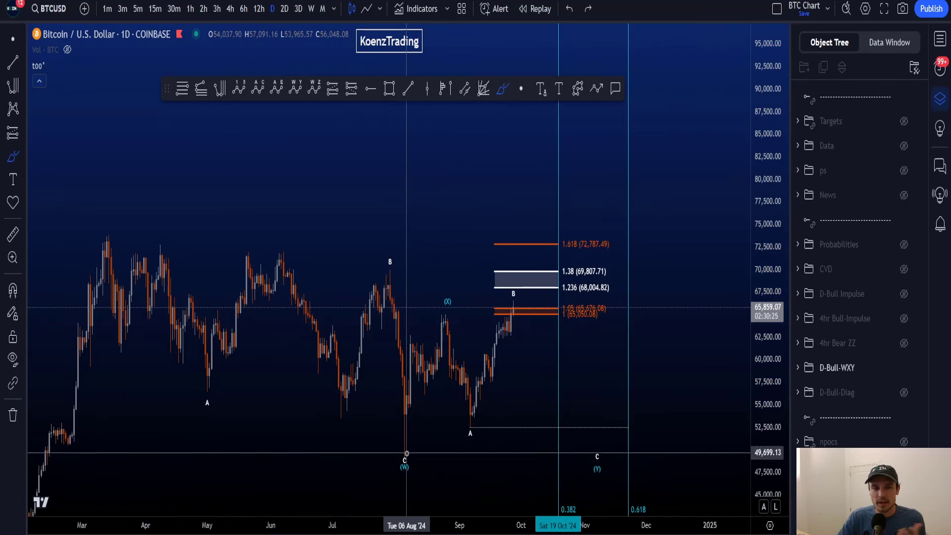
pyautogui.moveTo(406, 459)
pyautogui.mouseDown()
pyautogui.moveTo(407, 364)
pyautogui.moveTo(419, 379)
pyautogui.moveTo(441, 349)
pyautogui.moveTo(448, 309)
pyautogui.moveTo(446, 327)
pyautogui.mouseUp()
pyautogui.hotkey('ctrl', 'z')
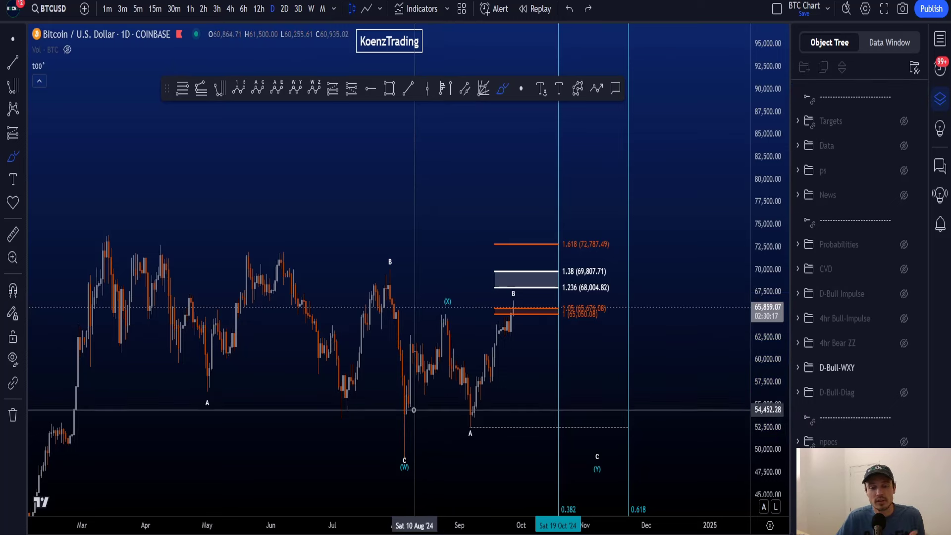
pyautogui.moveTo(411, 410)
pyautogui.mouseDown()
pyautogui.moveTo(462, 280)
pyautogui.moveTo(394, 367)
pyautogui.moveTo(402, 446)
pyautogui.mouseUp()
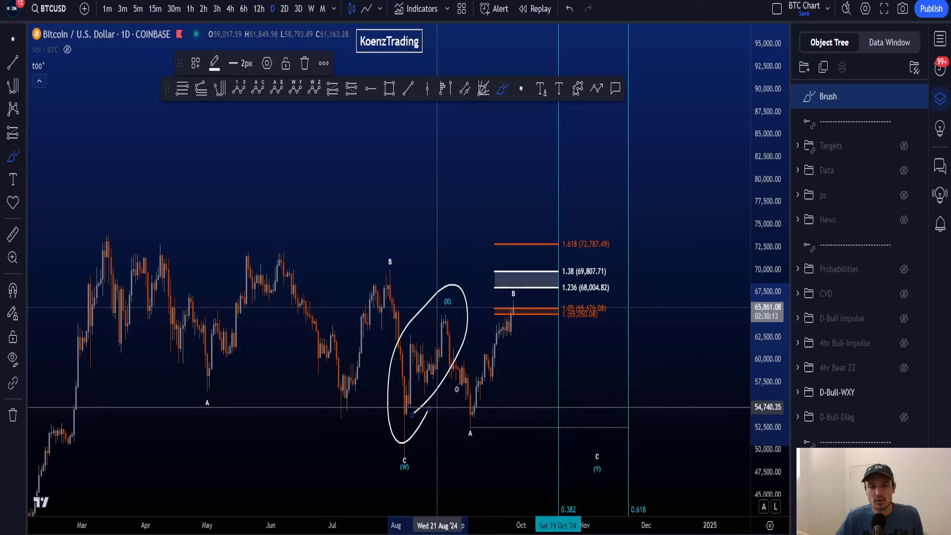
pyautogui.hotkey('ctrl', 'z')
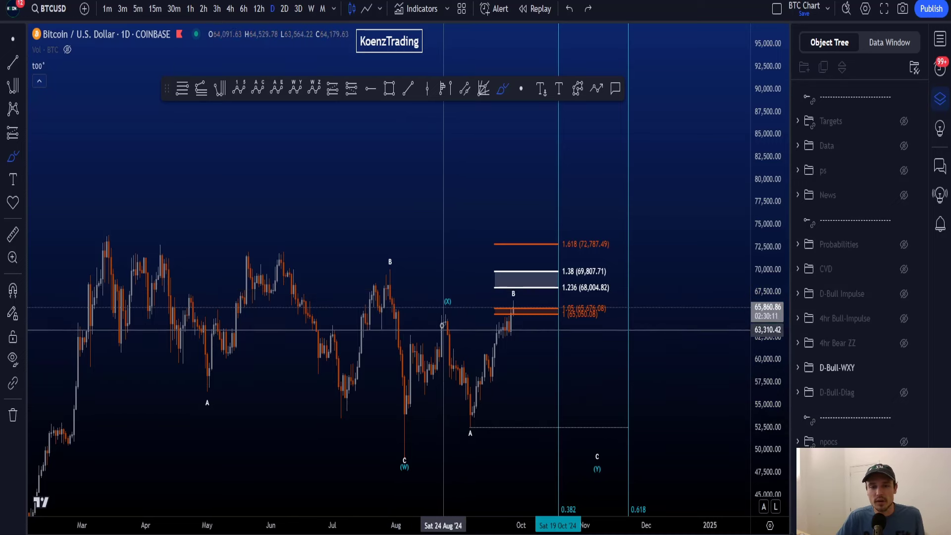
pyautogui.moveTo(442, 324)
pyautogui.mouseDown()
pyautogui.moveTo(472, 415)
pyautogui.moveTo(528, 296)
pyautogui.moveTo(564, 378)
pyautogui.moveTo(585, 460)
pyautogui.moveTo(476, 424)
pyautogui.moveTo(458, 436)
pyautogui.moveTo(486, 445)
pyautogui.mouseUp()
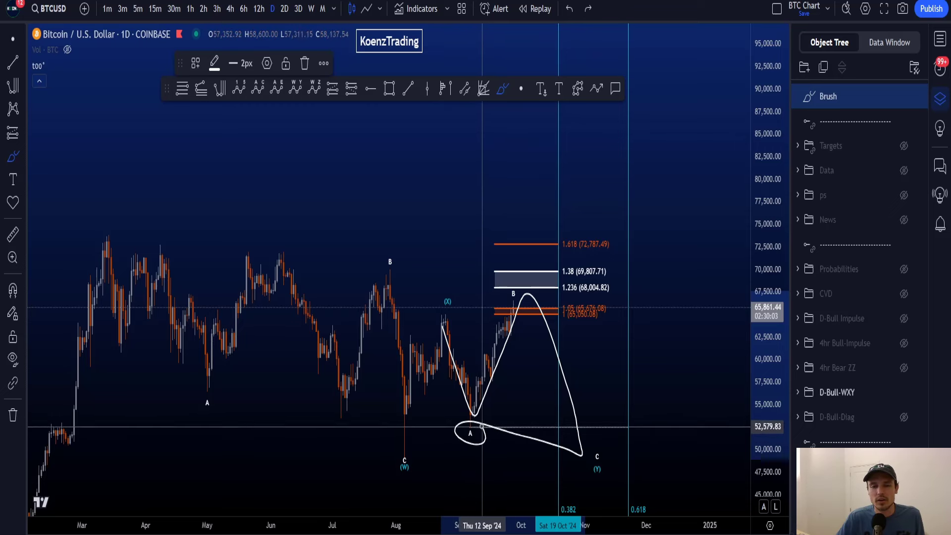
pyautogui.press('Delete')
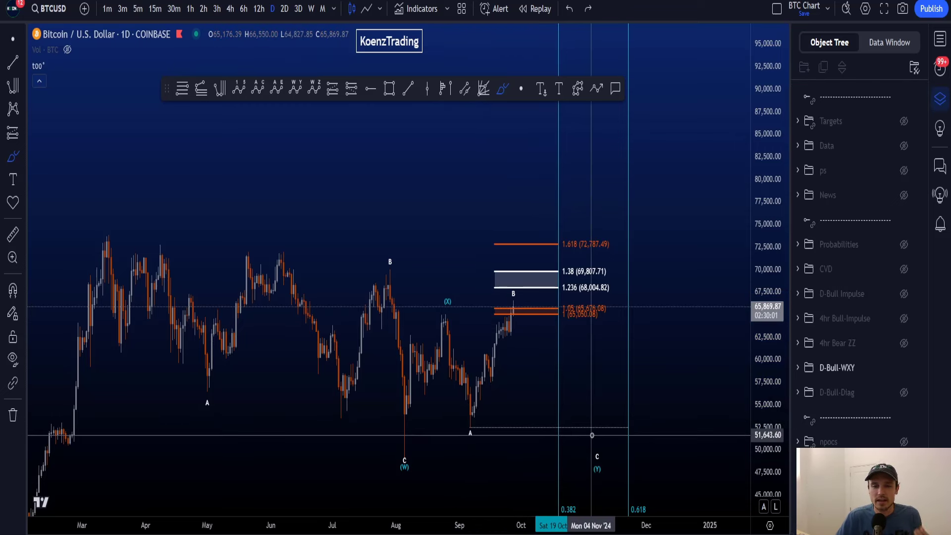
pyautogui.moveTo(592, 435)
pyautogui.mouseDown()
pyautogui.moveTo(644, 425)
pyautogui.moveTo(663, 350)
pyautogui.moveTo(665, 359)
pyautogui.mouseUp()
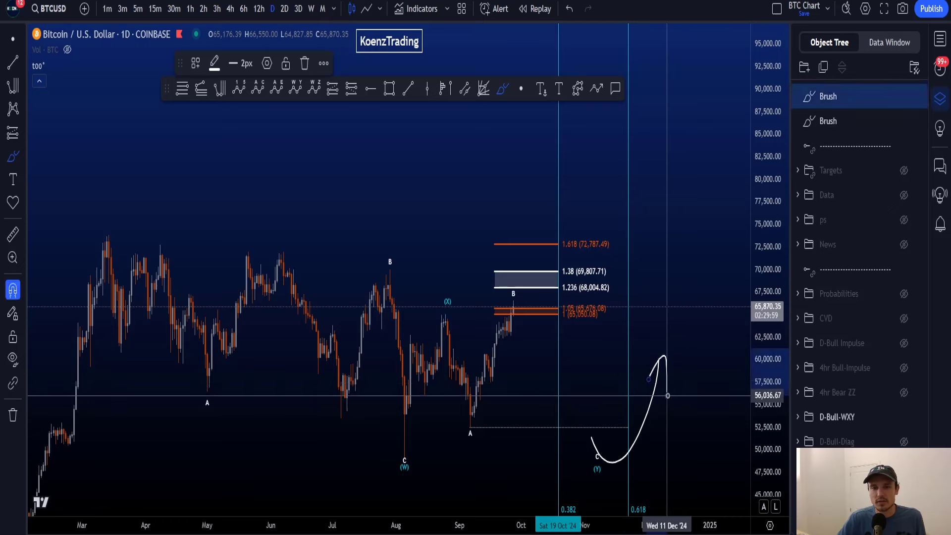
pyautogui.press('Delete')
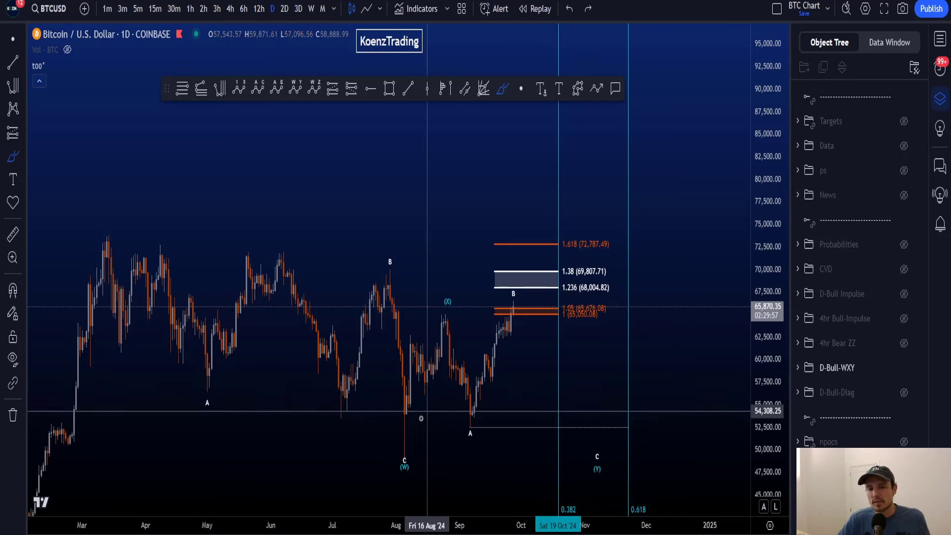
pyautogui.moveTo(424, 414)
pyautogui.mouseDown()
pyautogui.moveTo(462, 370)
pyautogui.moveTo(446, 286)
pyautogui.moveTo(388, 354)
pyautogui.mouseUp()
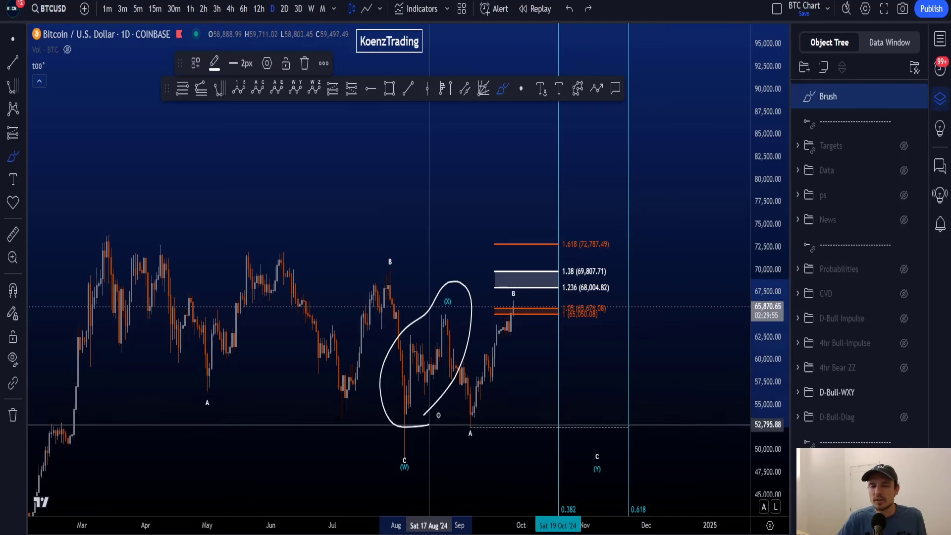
pyautogui.press('Delete')
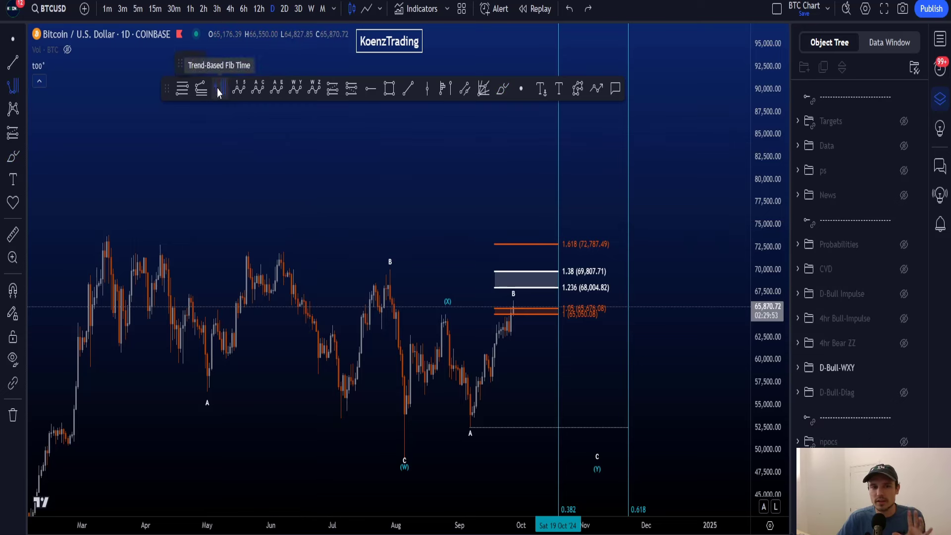
pyautogui.click(109, 245)
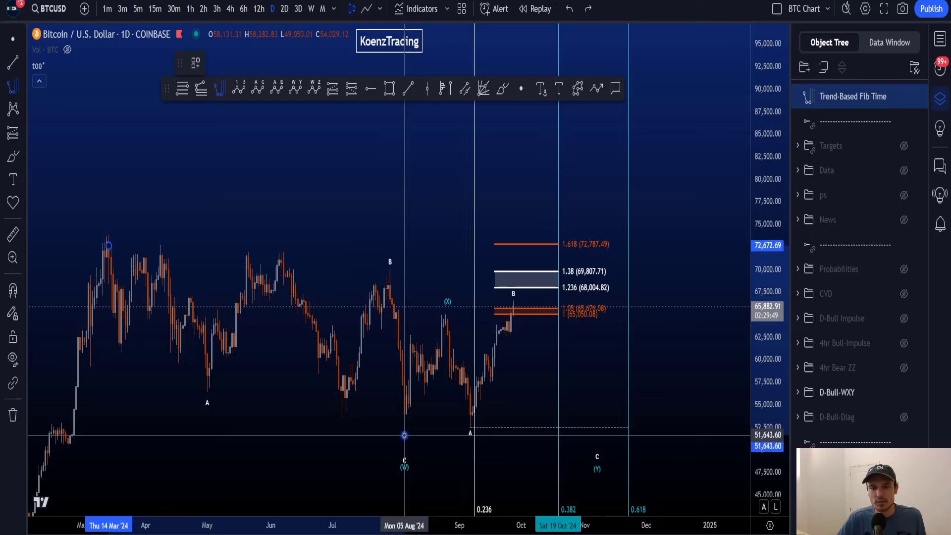
pyautogui.click(404, 435)
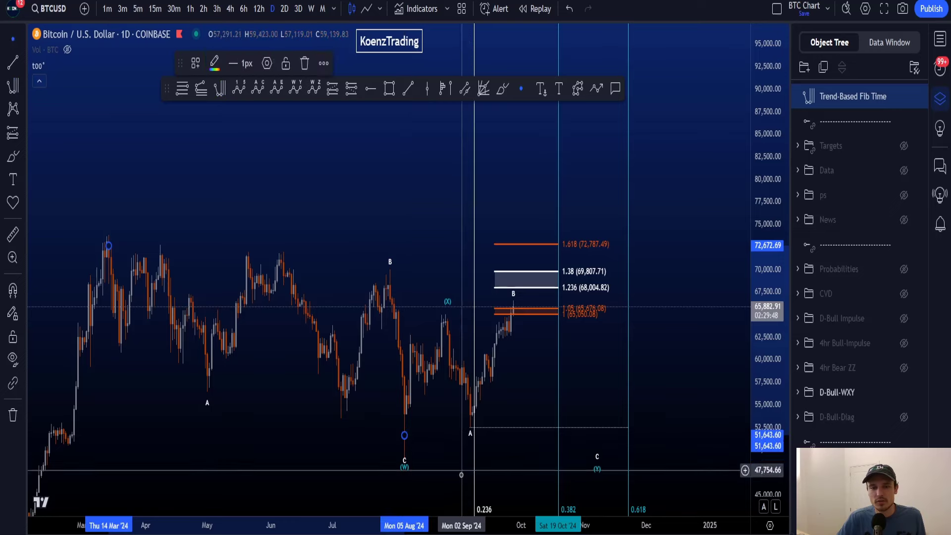
pyautogui.click(503, 89)
pyautogui.moveTo(455, 288); pyautogui.dragTo(456, 283)
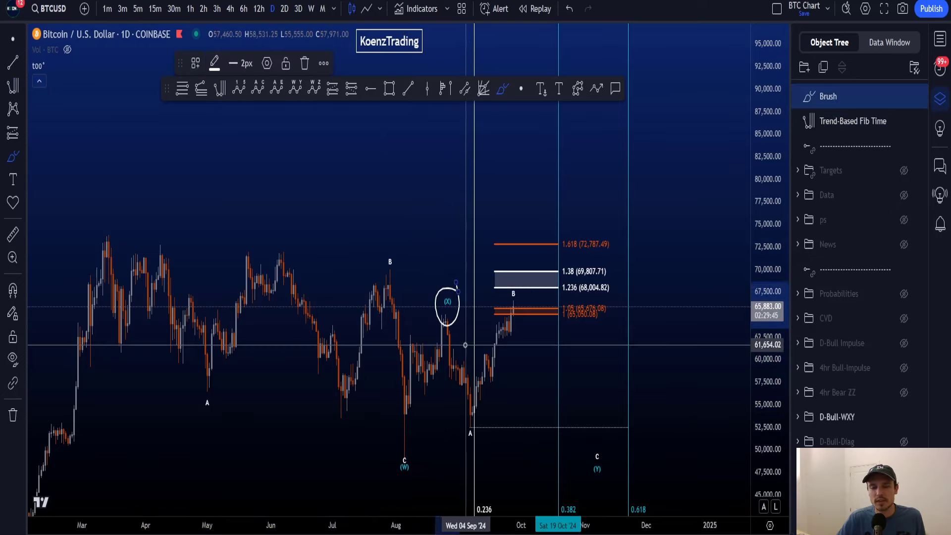
pyautogui.hotkey('ctrl', 'z')
pyautogui.moveTo(494, 483)
pyautogui.mouseDown()
pyautogui.moveTo(472, 482)
pyautogui.moveTo(453, 516)
pyautogui.mouseUp()
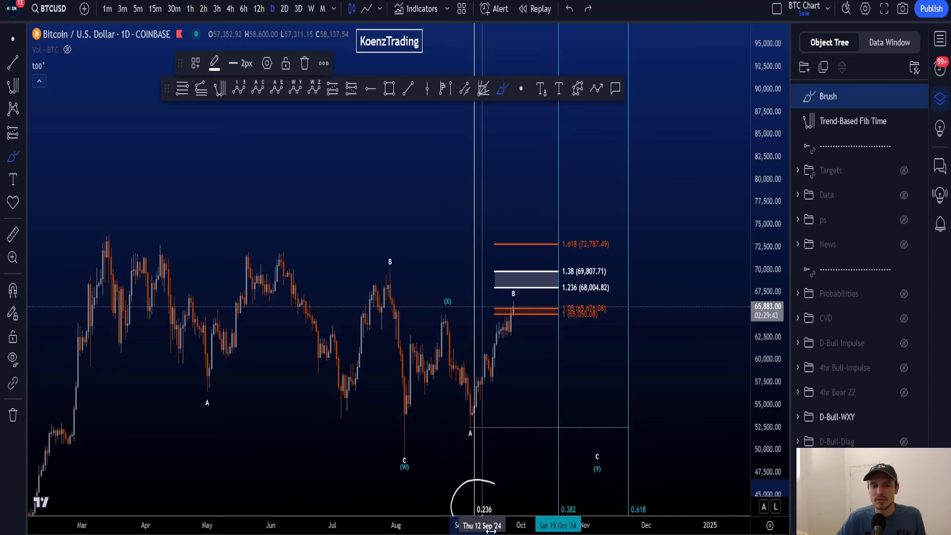
pyautogui.hotkey('ctrl', 'z')
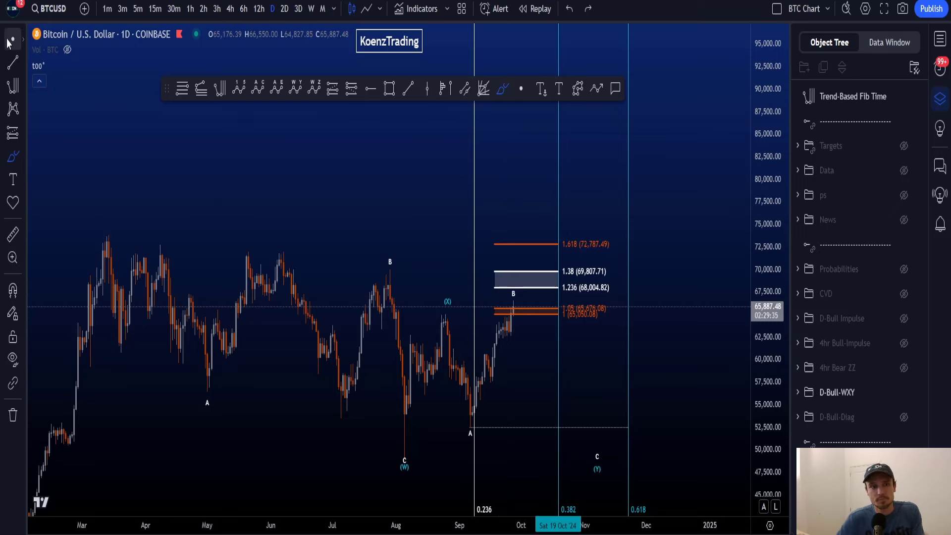
pyautogui.click(476, 213)
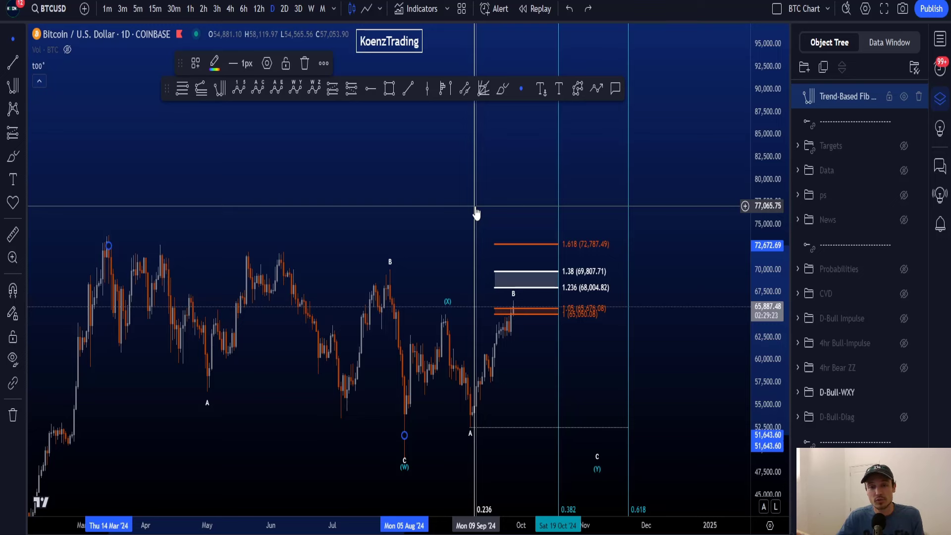
pyautogui.click(476, 213)
pyautogui.moveTo(471, 212); pyautogui.dragTo(446, 204)
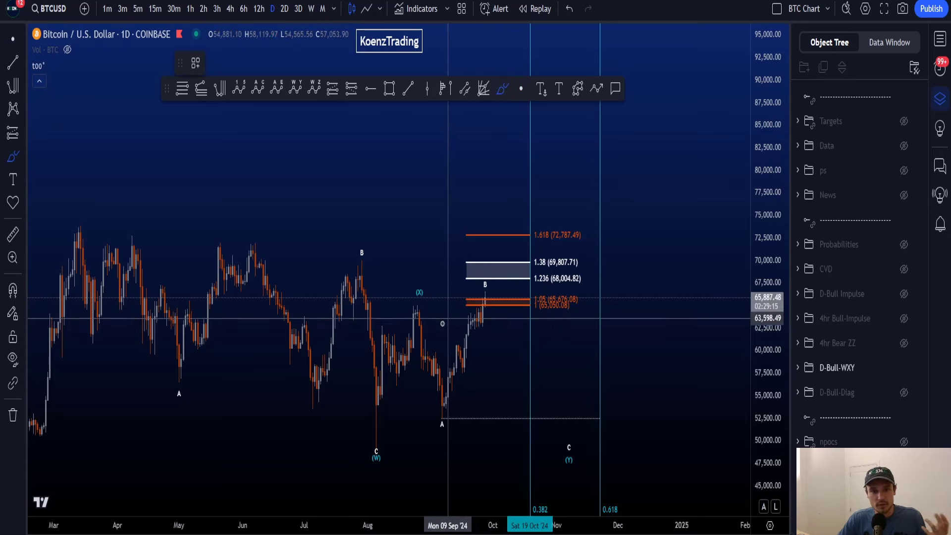
pyautogui.moveTo(415, 315)
pyautogui.mouseDown()
pyautogui.moveTo(447, 382)
pyautogui.moveTo(495, 300)
pyautogui.moveTo(530, 439)
pyautogui.mouseUp()
pyautogui.hotkey('ctrl', 'z')
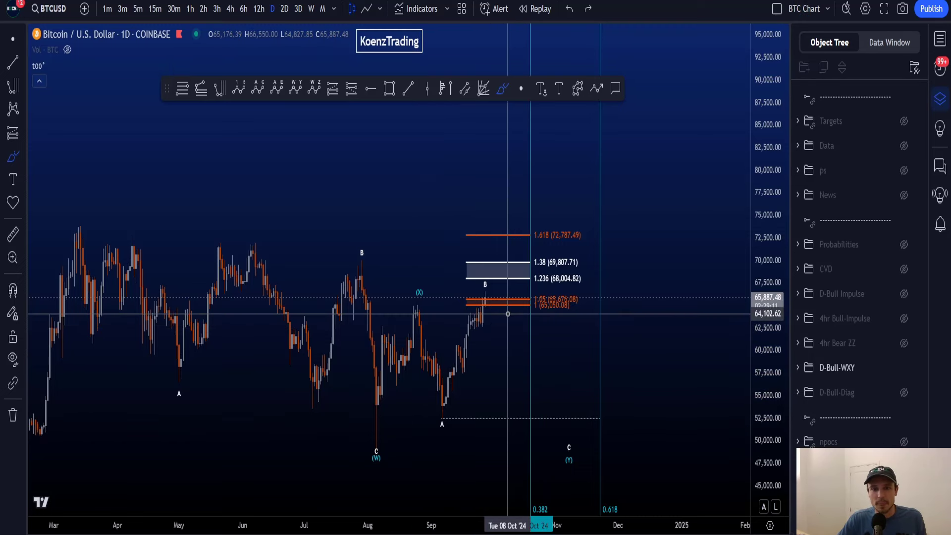
pyautogui.moveTo(504, 286)
pyautogui.mouseDown()
pyautogui.moveTo(469, 282)
pyautogui.moveTo(458, 265)
pyautogui.moveTo(514, 251)
pyautogui.moveTo(595, 272)
pyautogui.moveTo(506, 287)
pyautogui.mouseUp()
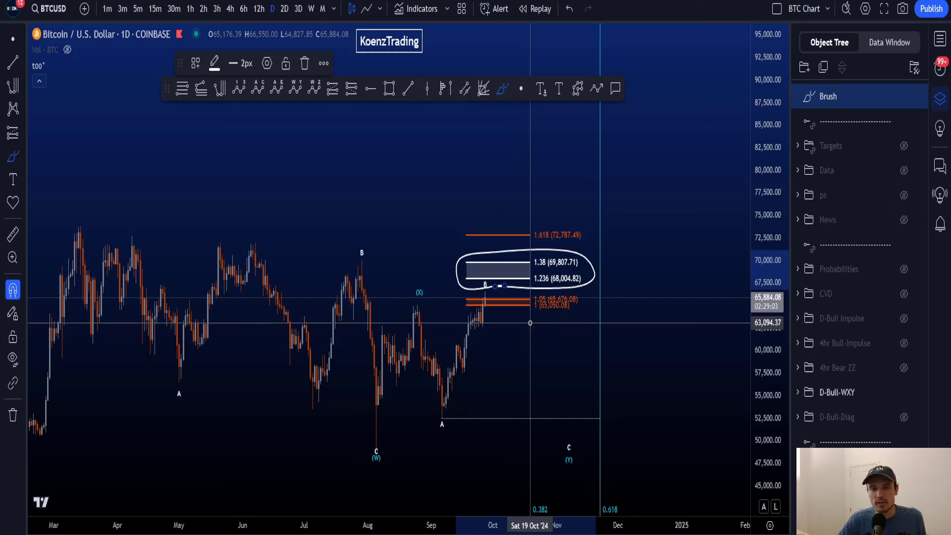
pyautogui.hotkey('ctrl', 'z')
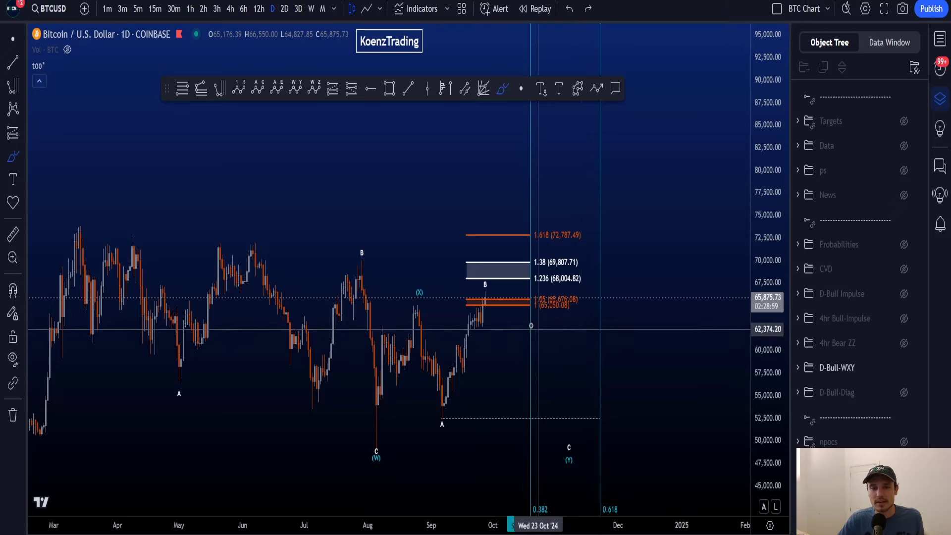
pyautogui.moveTo(514, 296)
pyautogui.mouseDown()
pyautogui.moveTo(479, 294)
pyautogui.moveTo(468, 311)
pyautogui.moveTo(576, 301)
pyautogui.mouseUp()
pyautogui.press('Delete')
pyautogui.scroll(3, 508, 322)
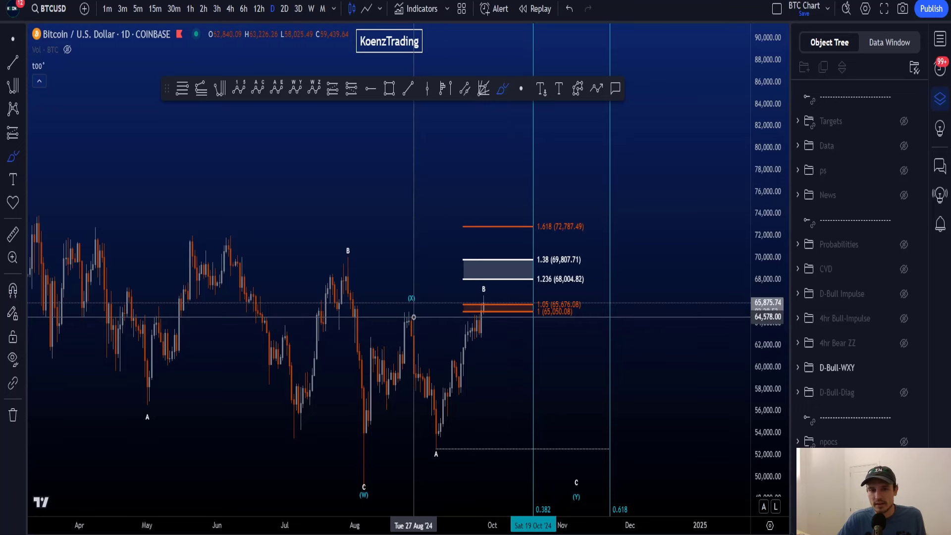
pyautogui.moveTo(411, 322)
pyautogui.mouseDown()
pyautogui.moveTo(436, 406)
pyautogui.moveTo(487, 295)
pyautogui.moveTo(519, 488)
pyautogui.mouseUp()
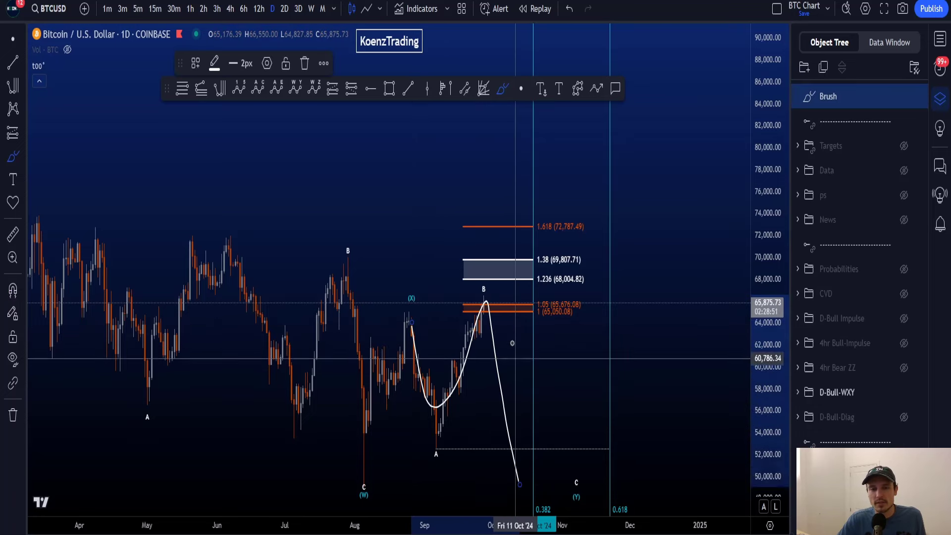
pyautogui.hotkey('ctrl', 'z')
pyautogui.moveTo(488, 299)
pyautogui.mouseDown()
pyautogui.moveTo(496, 324)
pyautogui.moveTo(475, 299)
pyautogui.moveTo(508, 325)
pyautogui.moveTo(459, 316)
pyautogui.mouseUp()
pyautogui.hotkey('ctrl', 'z')
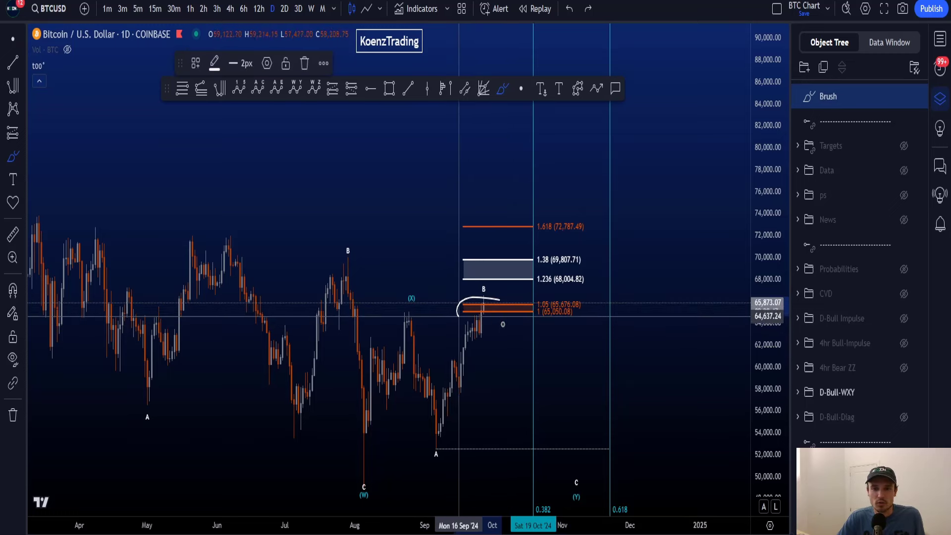
pyautogui.hotkey('ctrl', 'z')
pyautogui.moveTo(497, 288)
pyautogui.mouseDown()
pyautogui.moveTo(452, 276)
pyautogui.moveTo(463, 253)
pyautogui.moveTo(582, 268)
pyautogui.mouseUp()
pyautogui.hotkey('ctrl', 'z')
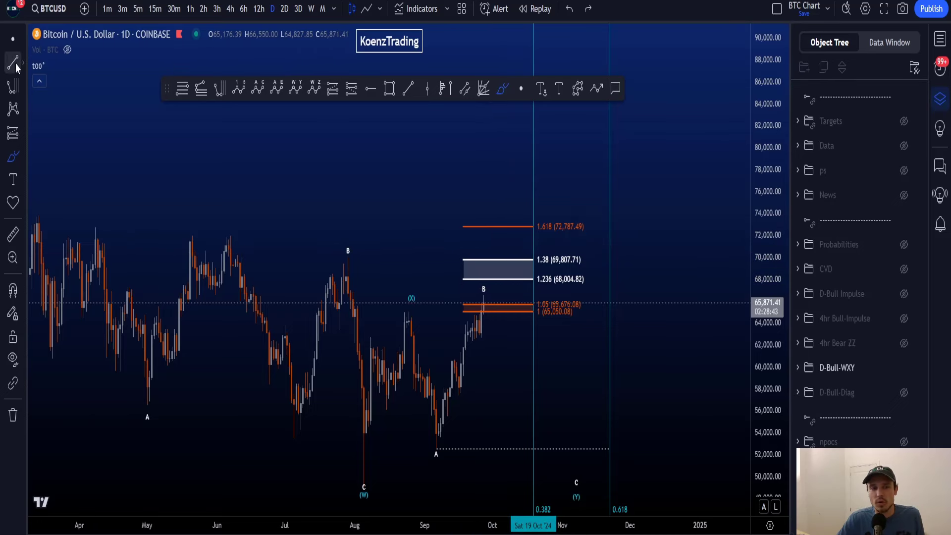
pyautogui.moveTo(664, 376); pyautogui.dragTo(639, 359)
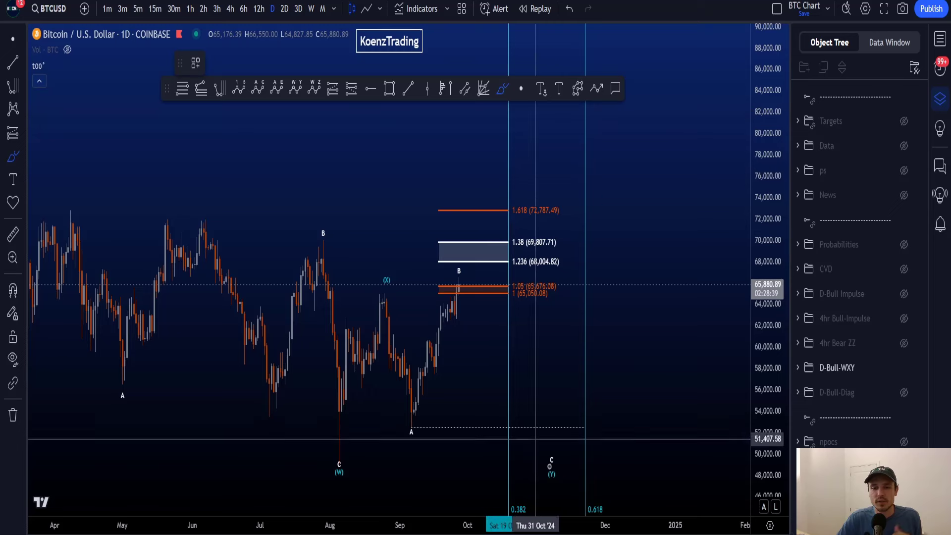
pyautogui.scroll(-3, 673, 391)
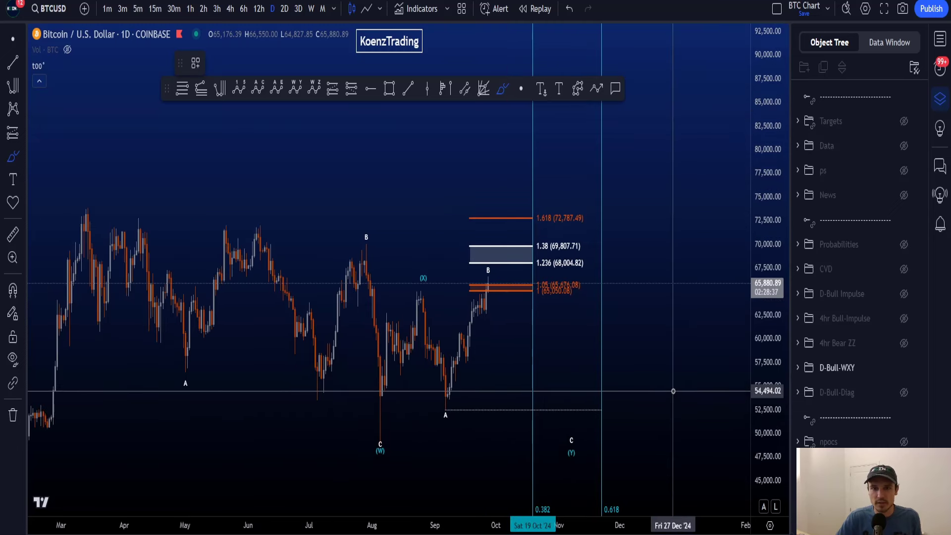
pyautogui.moveTo(637, 467)
pyautogui.mouseDown()
pyautogui.moveTo(548, 450)
pyautogui.moveTo(556, 505)
pyautogui.moveTo(644, 448)
pyautogui.mouseUp()
pyautogui.hotkey('ctrl', 'z')
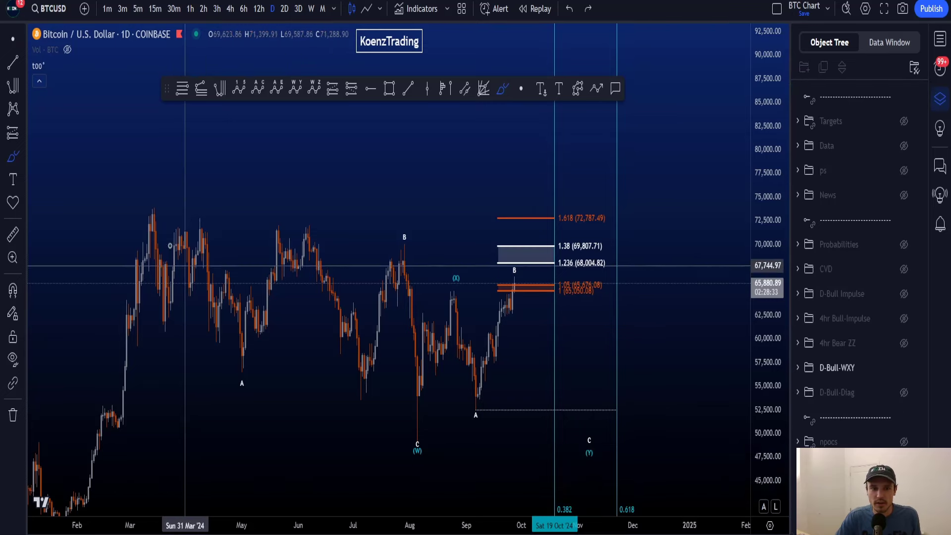
pyautogui.moveTo(157, 198)
pyautogui.mouseDown()
pyautogui.moveTo(318, 393)
pyautogui.moveTo(419, 446)
pyautogui.moveTo(455, 277)
pyautogui.mouseUp()
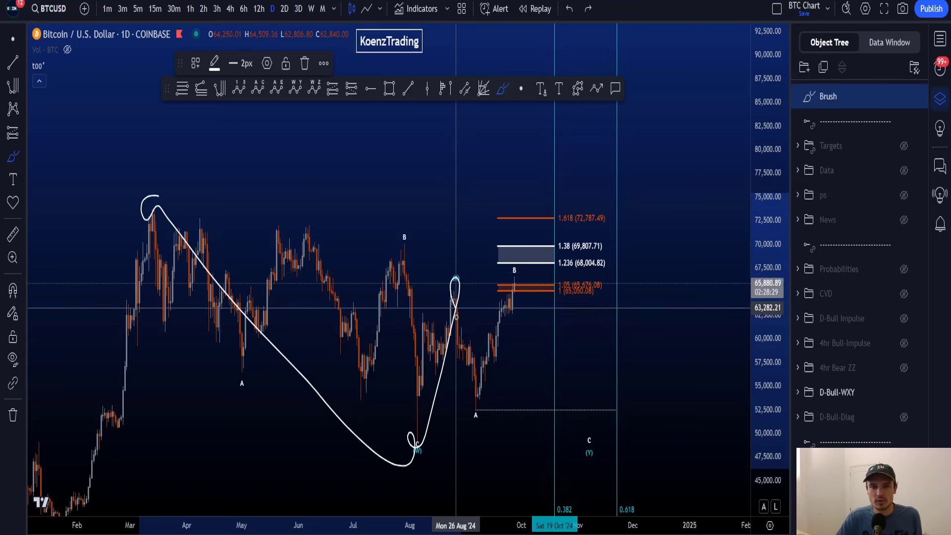
pyautogui.hotkey('ctrl', 'z')
pyautogui.moveTo(163, 229); pyautogui.dragTo(413, 424)
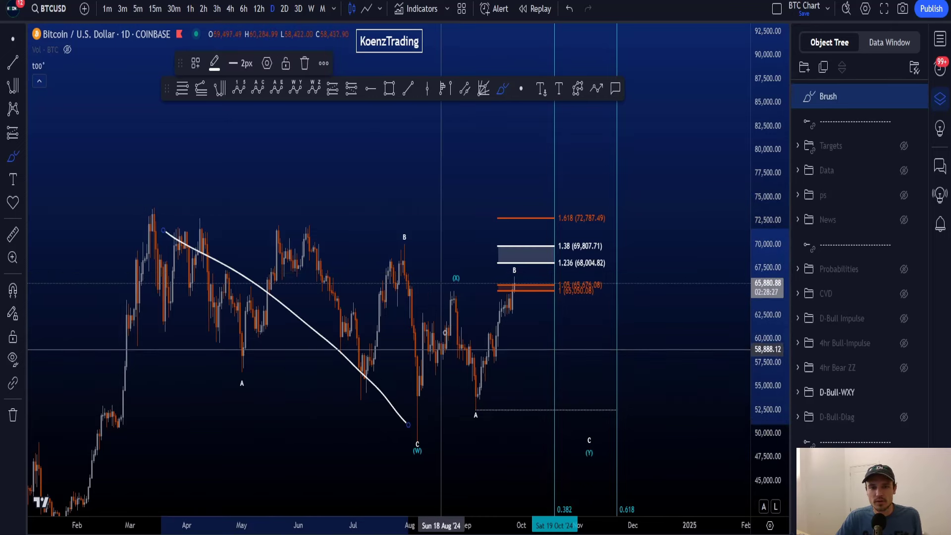
pyautogui.moveTo(453, 308); pyautogui.dragTo(574, 410)
pyautogui.hotkey('ctrl', 'z')
pyautogui.hotkey('ctrl', 'z')
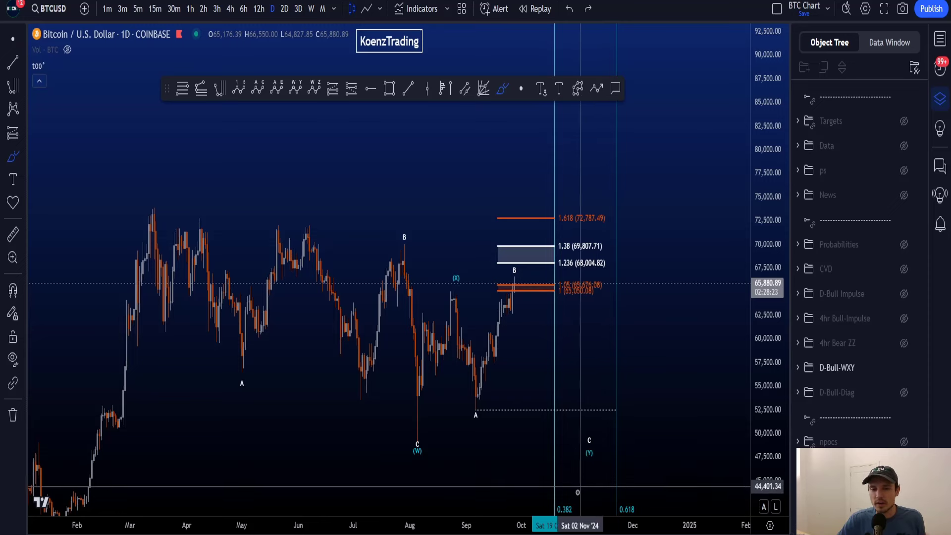
pyautogui.moveTo(579, 495)
pyautogui.mouseDown()
pyautogui.moveTo(547, 503)
pyautogui.moveTo(557, 504)
pyautogui.mouseUp()
pyautogui.hotkey('ctrl', 'z')
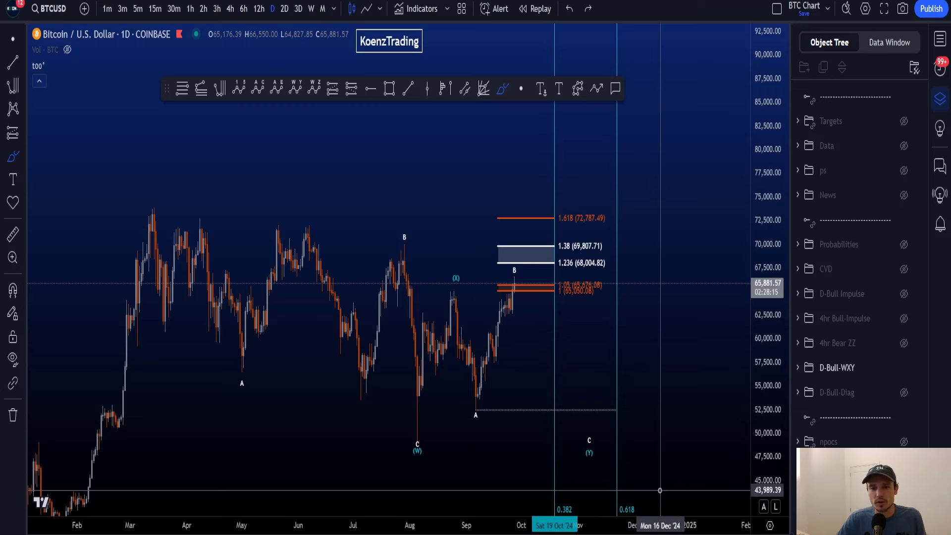
pyautogui.moveTo(589, 439)
pyautogui.mouseDown()
pyautogui.moveTo(577, 452)
pyautogui.moveTo(600, 440)
pyautogui.moveTo(637, 382)
pyautogui.mouseUp()
pyautogui.hotkey('ctrl', 'z')
pyautogui.hotkey('ctrl', 'z')
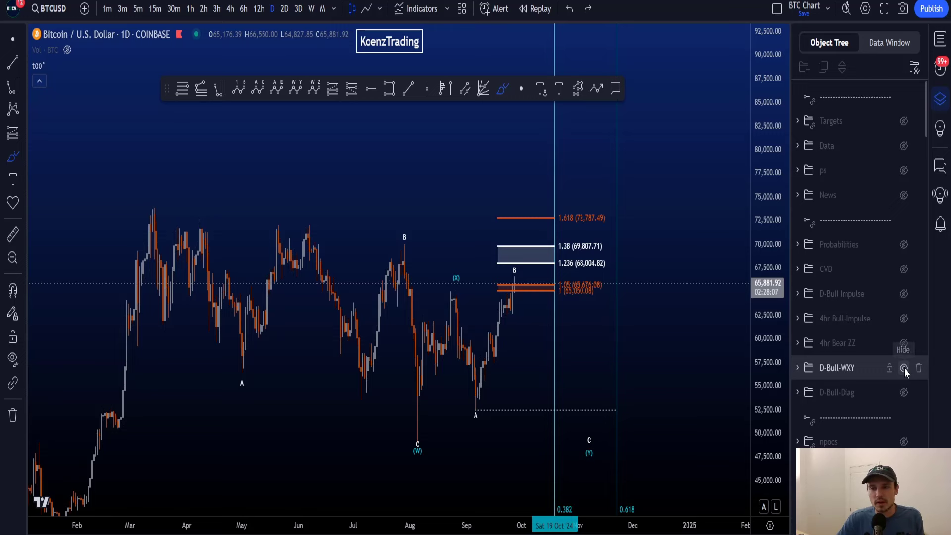
# Toggle the D-Bull-WXY and D-Bull-Diag scenarios, leaving D-Bull-WXY visible.
pyautogui.click(905, 368)
pyautogui.click(904, 394)
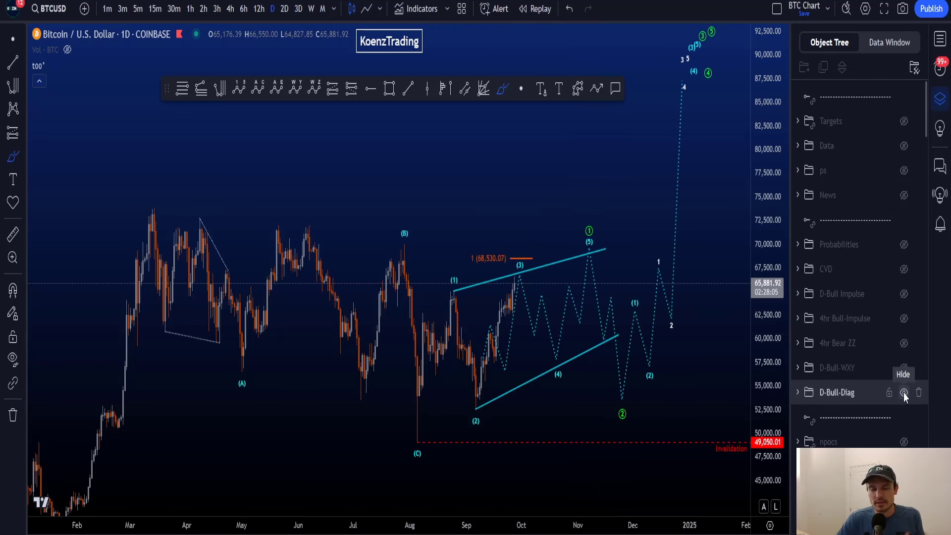
pyautogui.click(903, 393)
pyautogui.click(902, 369)
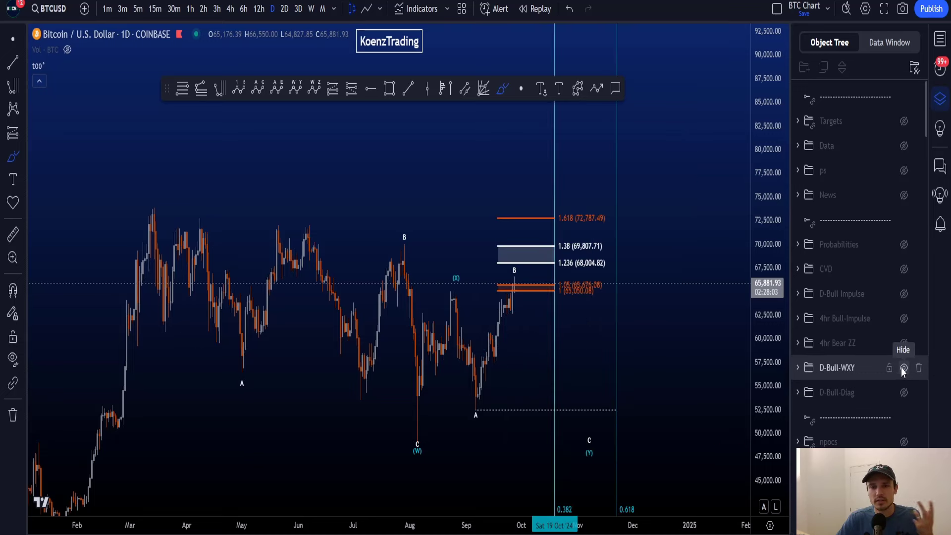
# Ring the September rally with a brush ellipse, then hide D-Bull-WXY and show 4hr Bear ZZ.
pyautogui.moveTo(500, 407)
pyautogui.mouseDown()
pyautogui.moveTo(531, 339)
pyautogui.moveTo(491, 396)
pyautogui.moveTo(509, 373)
pyautogui.mouseUp()
pyautogui.click(904, 393)
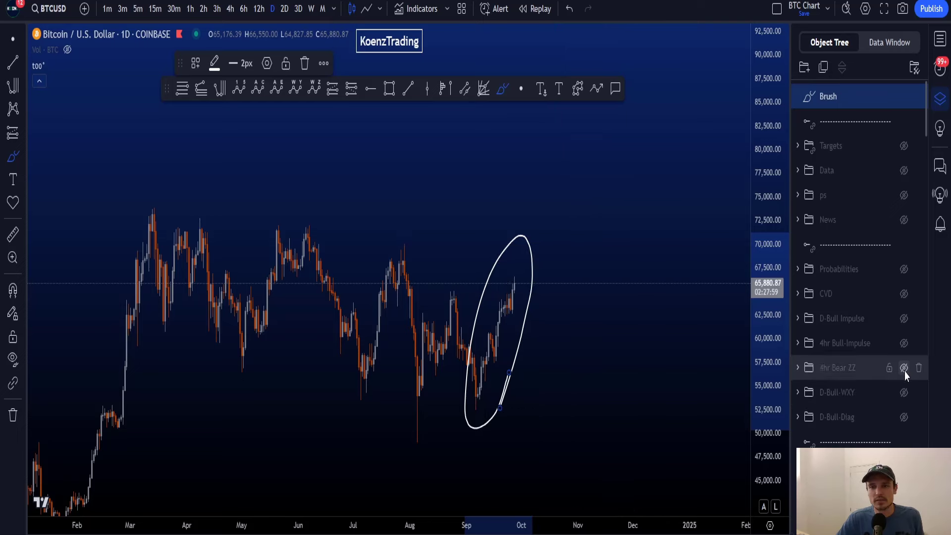
pyautogui.click(904, 369)
# Delete the ellipse sketch and stretch the price scale to reframe the 4h chart.
pyautogui.click(918, 97)
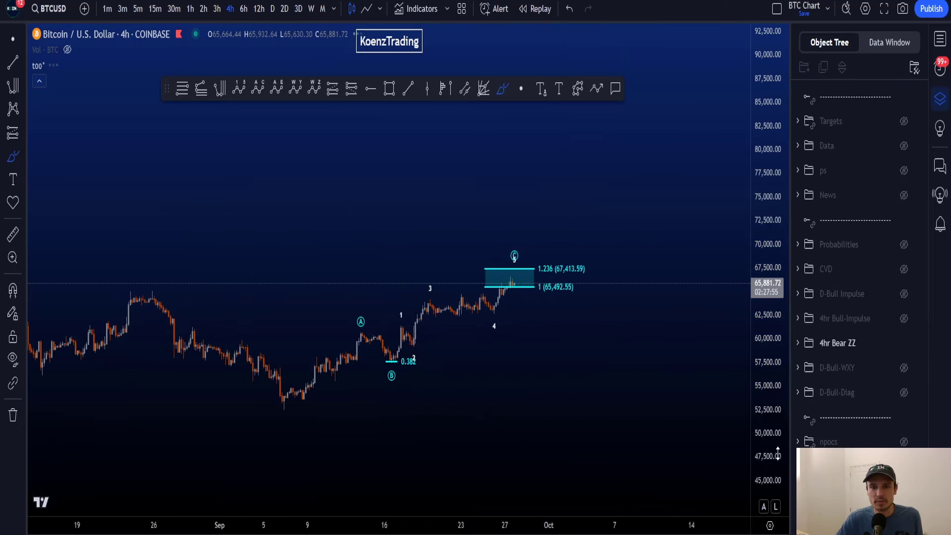
pyautogui.moveTo(778, 454); pyautogui.dragTo(777, 406)
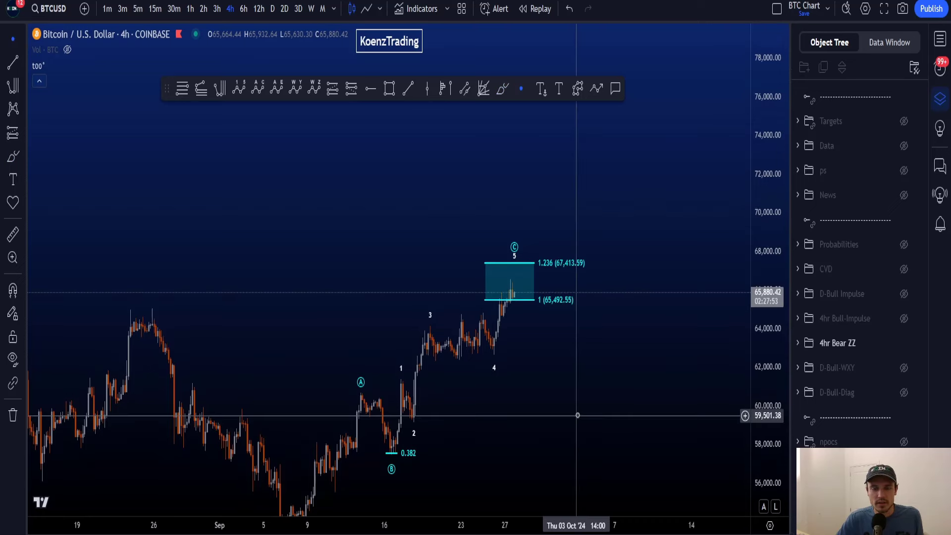
pyautogui.moveTo(577, 414); pyautogui.dragTo(575, 356)
pyautogui.moveTo(764, 367); pyautogui.dragTo(763, 349)
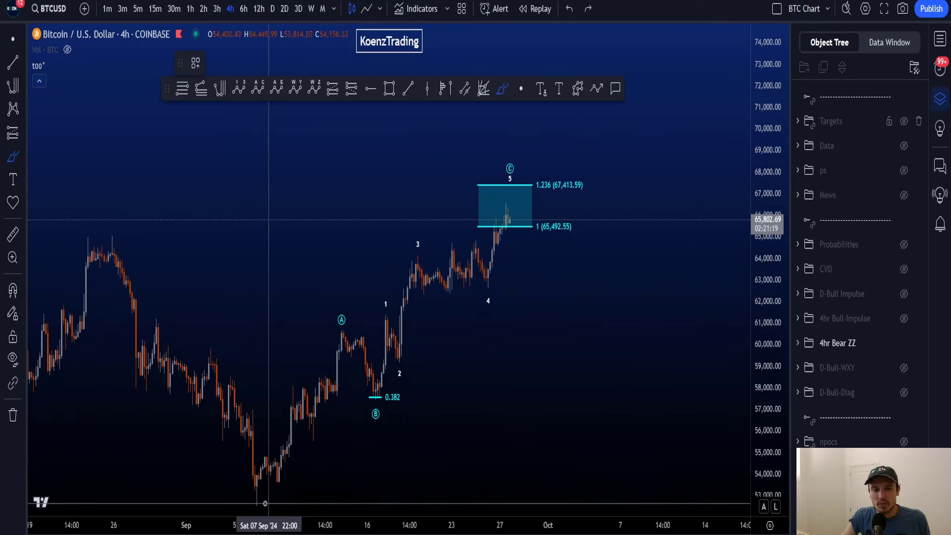
# Sketch and undo marks on the September rise, target box and wave A, then set the Dot cursor.
pyautogui.moveTo(254, 503)
pyautogui.mouseDown()
pyautogui.moveTo(301, 391)
pyautogui.moveTo(345, 334)
pyautogui.moveTo(364, 347)
pyautogui.moveTo(379, 430)
pyautogui.moveTo(385, 368)
pyautogui.moveTo(491, 272)
pyautogui.moveTo(509, 242)
pyautogui.mouseUp()
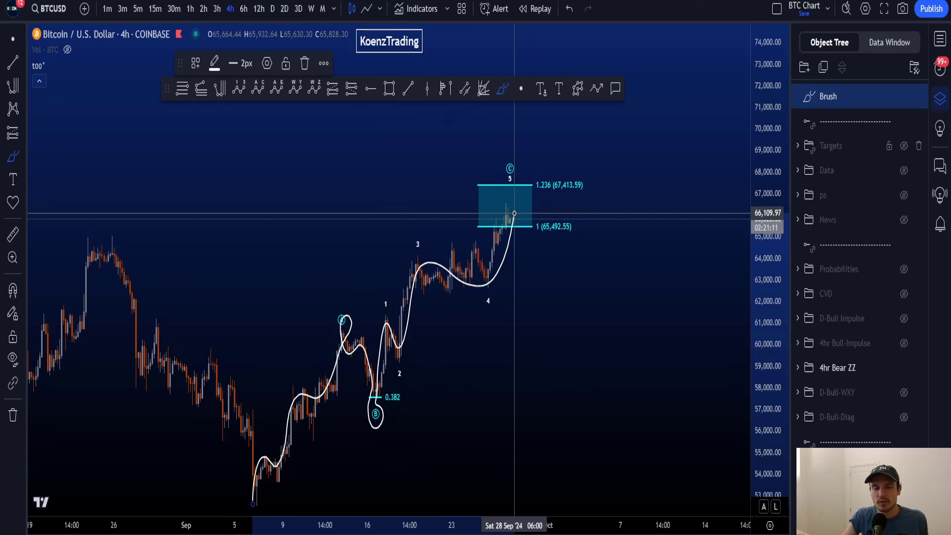
pyautogui.hotkey('ctrl', 'z')
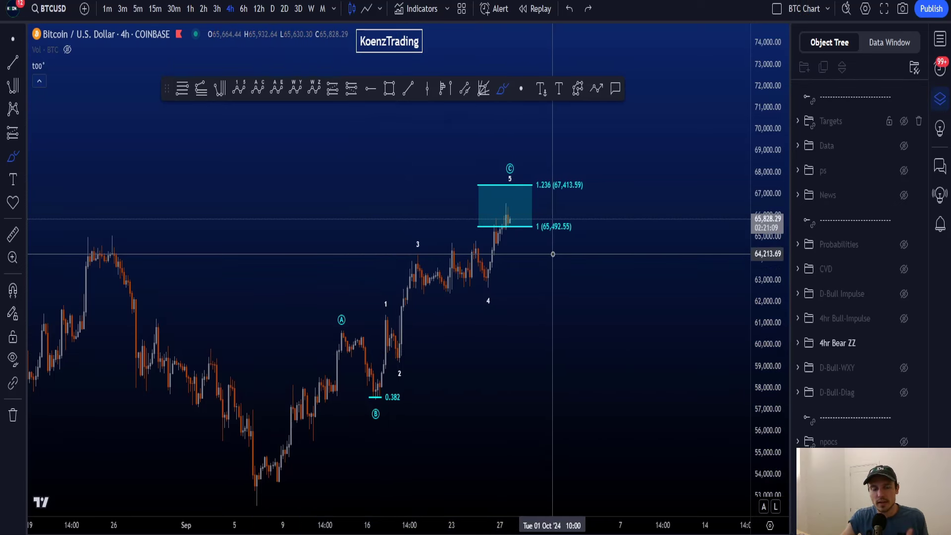
pyautogui.moveTo(553, 247)
pyautogui.mouseDown()
pyautogui.moveTo(493, 246)
pyautogui.moveTo(509, 166)
pyautogui.moveTo(595, 166)
pyautogui.moveTo(590, 225)
pyautogui.moveTo(551, 246)
pyautogui.mouseUp()
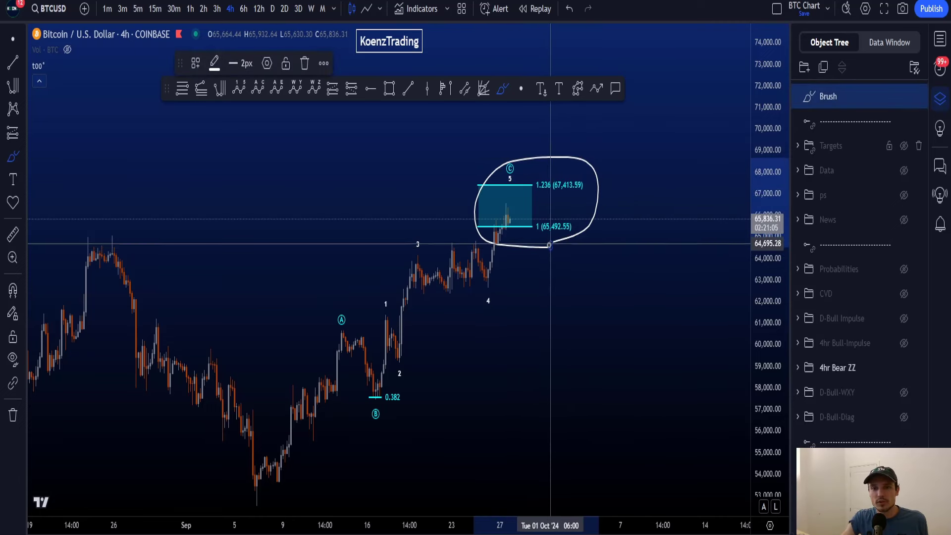
pyautogui.hotkey('ctrl', 'z')
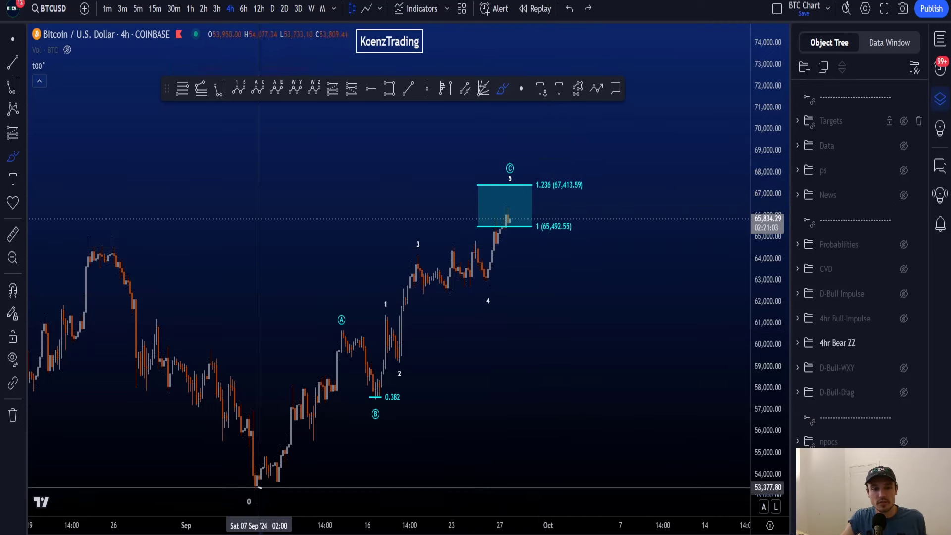
pyautogui.moveTo(257, 498)
pyautogui.mouseDown()
pyautogui.moveTo(340, 393)
pyautogui.moveTo(328, 337)
pyautogui.moveTo(345, 397)
pyautogui.mouseUp()
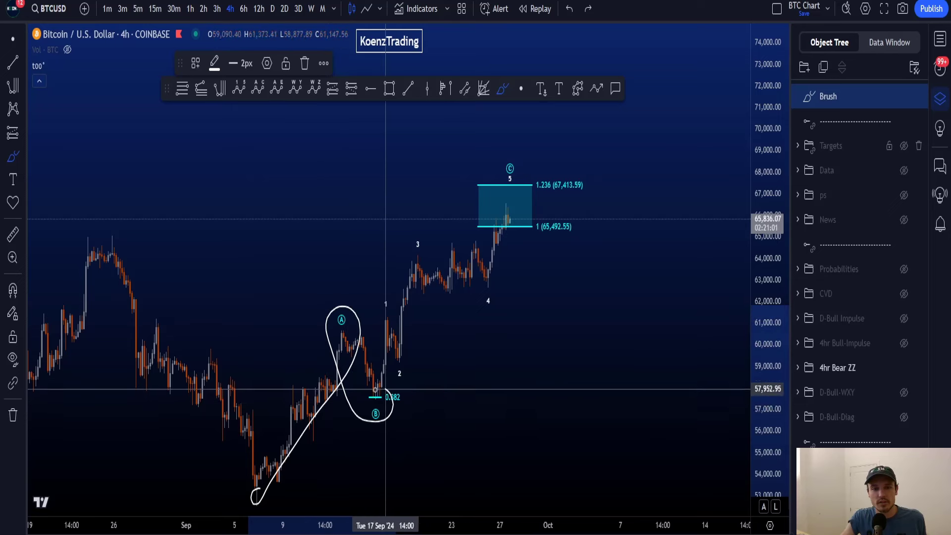
pyautogui.hotkey('ctrl', 'z')
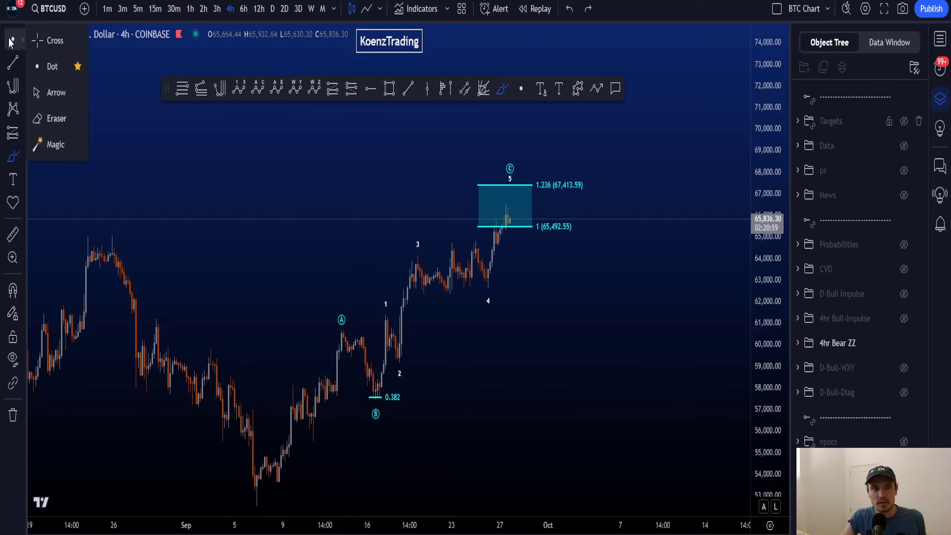
pyautogui.click(52, 67)
pyautogui.moveTo(524, 291); pyautogui.dragTo(486, 340)
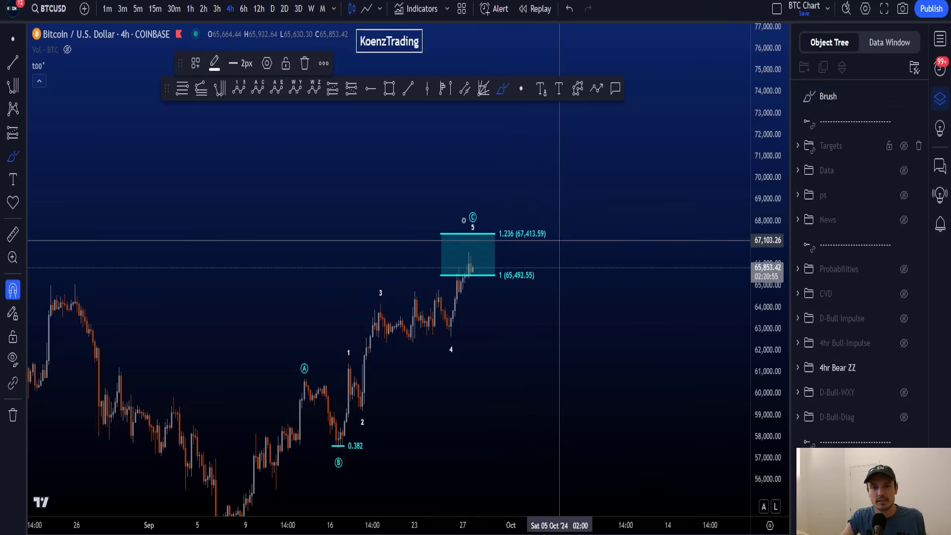
# Undo a stray brush mark and enable the Fib extension's 1.618 level at 70,523.07.
pyautogui.hotkey('ctrl', 'z')
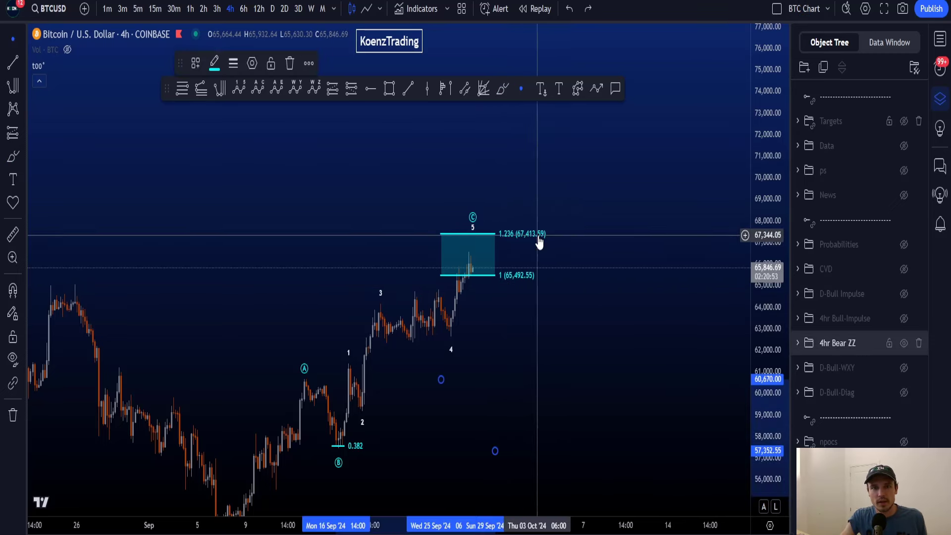
pyautogui.doubleClick(538, 236)
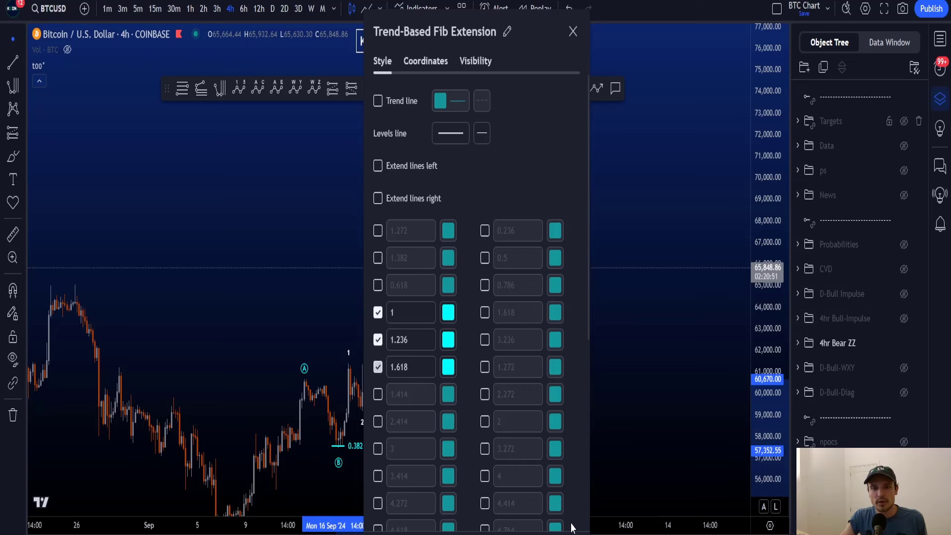
pyautogui.press('Escape')
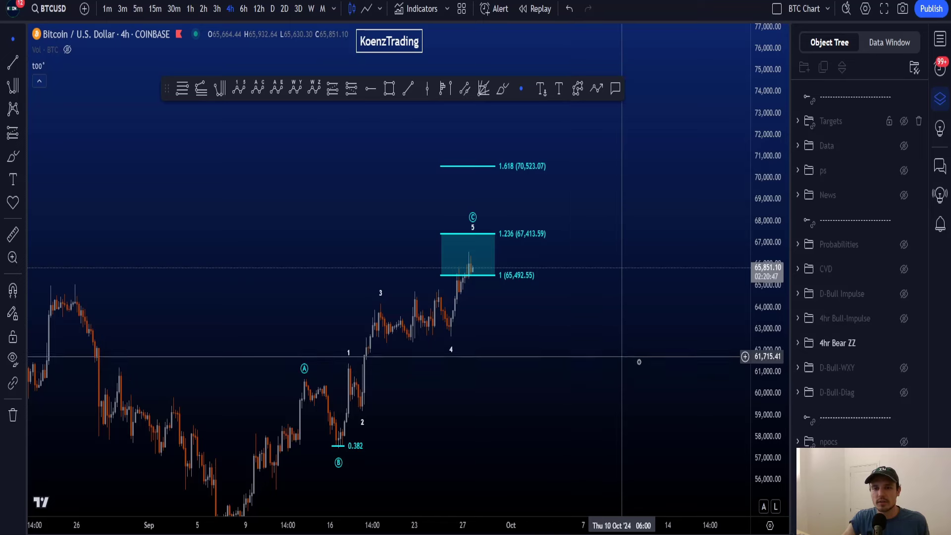
# Reset the price scale to fit the chart and nudge the view slightly left.
pyautogui.doubleClick(758, 314)
pyautogui.scroll(-2, 668, 359)
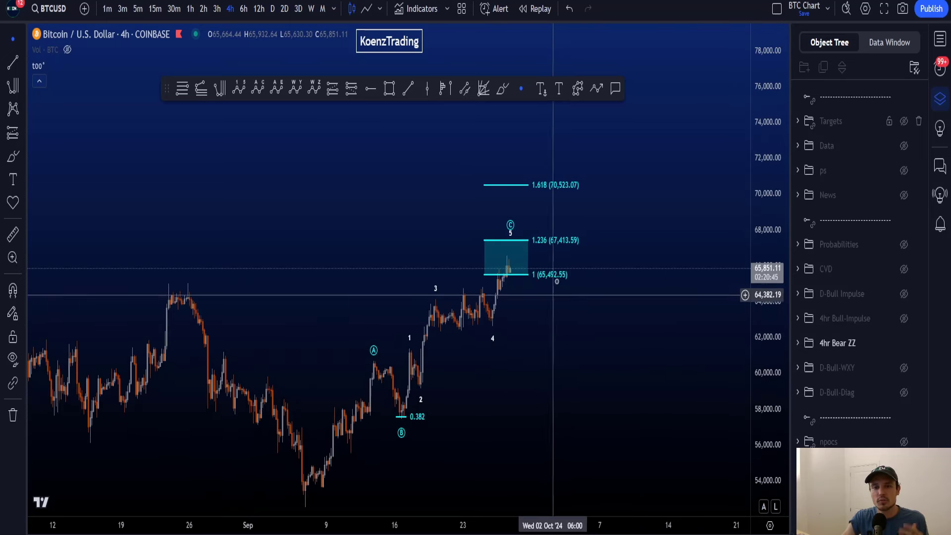
pyautogui.moveTo(631, 309); pyautogui.dragTo(629, 310)
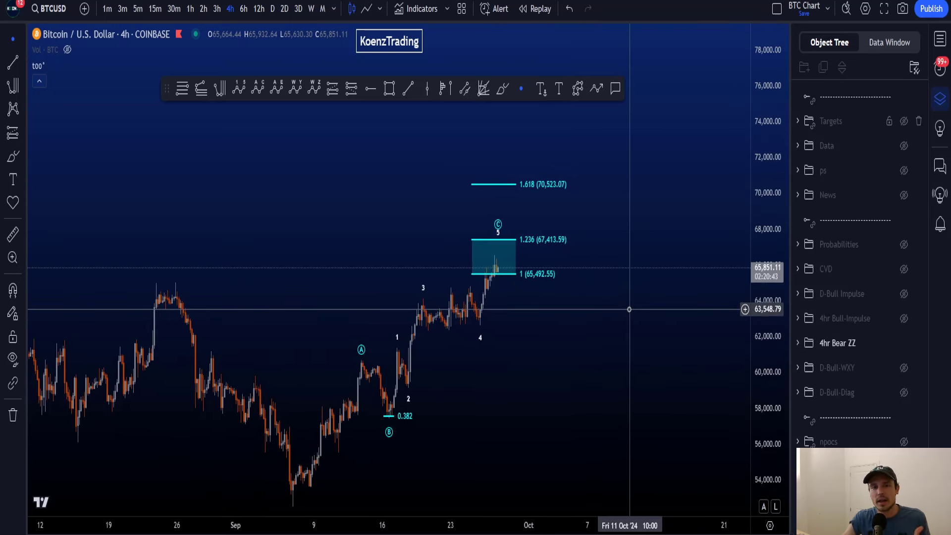
pyautogui.click(902, 393)
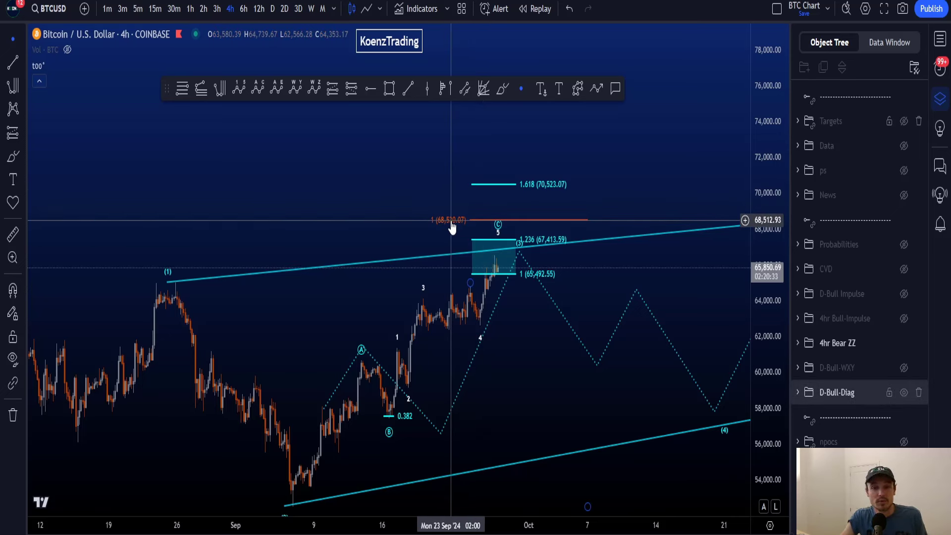
pyautogui.click(903, 393)
pyautogui.scroll(-3, 575, 345)
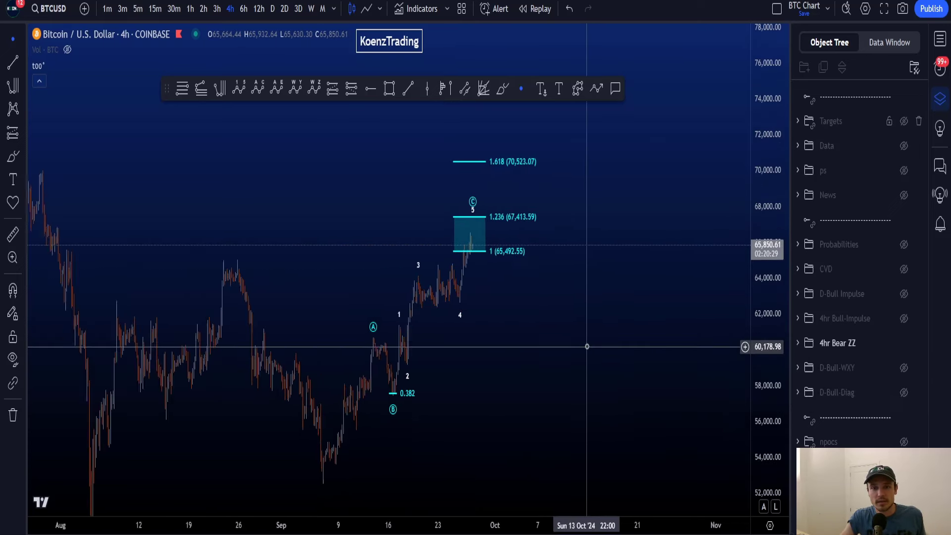
pyautogui.scroll(-2, 587, 347)
pyautogui.click(502, 89)
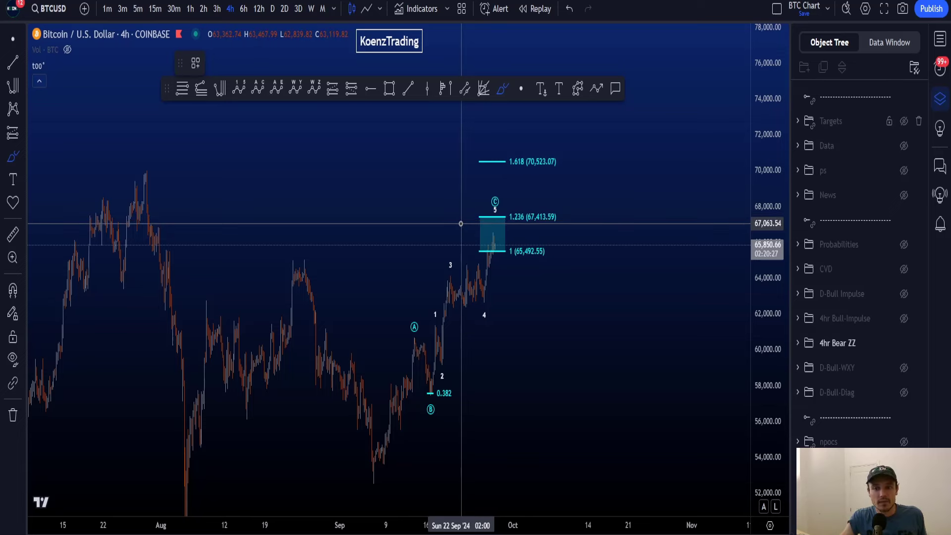
# Sketch and undo a bullish path from the September low through waves 1–4 and the (4) dip.
pyautogui.moveTo(366, 464)
pyautogui.mouseDown()
pyautogui.moveTo(435, 435)
pyautogui.moveTo(508, 173)
pyautogui.moveTo(389, 413)
pyautogui.mouseUp()
pyautogui.hotkey('ctrl', 'z')
pyautogui.scroll(2, 561, 363)
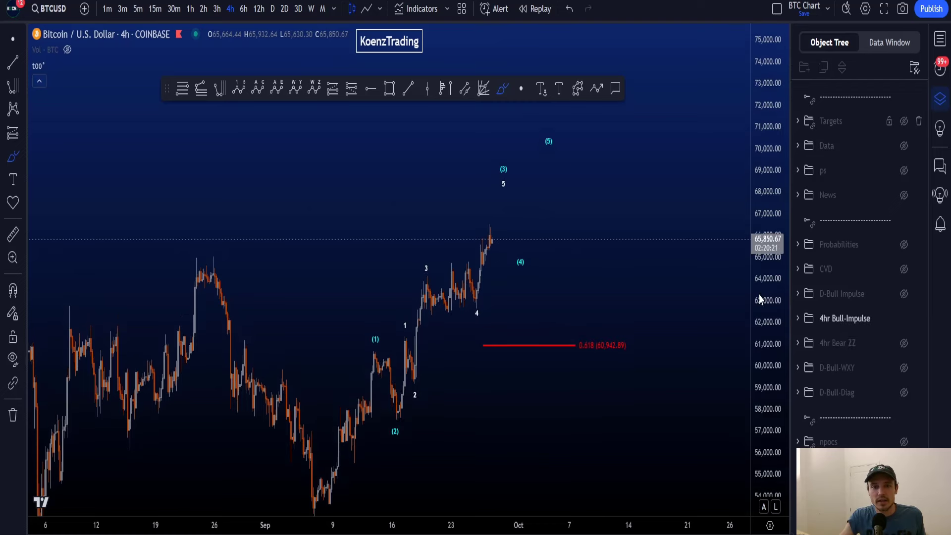
pyautogui.scroll(2, 541, 382)
pyautogui.moveTo(286, 497)
pyautogui.mouseDown()
pyautogui.moveTo(330, 385)
pyautogui.moveTo(359, 370)
pyautogui.mouseUp()
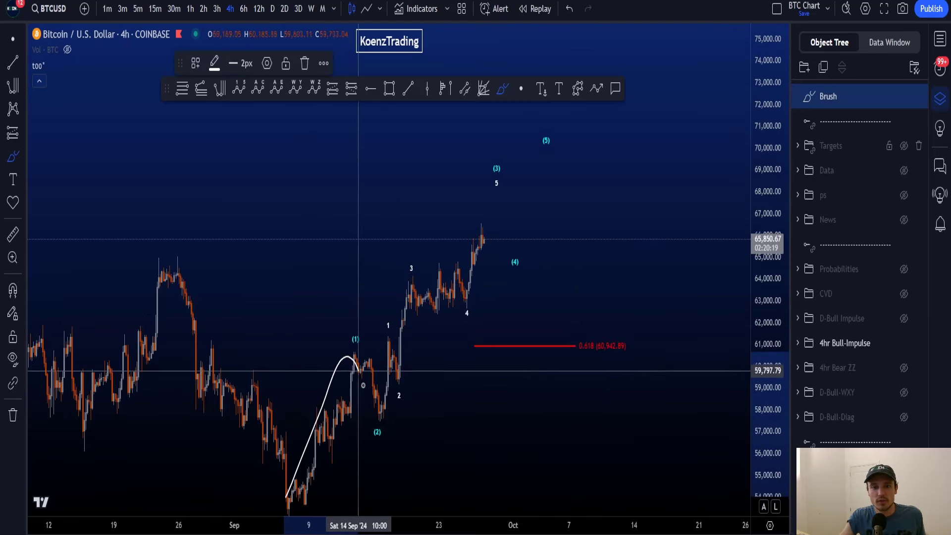
pyautogui.moveTo(382, 401)
pyautogui.mouseDown()
pyautogui.moveTo(390, 337)
pyautogui.moveTo(436, 296)
pyautogui.moveTo(468, 303)
pyautogui.moveTo(500, 208)
pyautogui.moveTo(501, 166)
pyautogui.moveTo(487, 168)
pyautogui.moveTo(492, 191)
pyautogui.mouseUp()
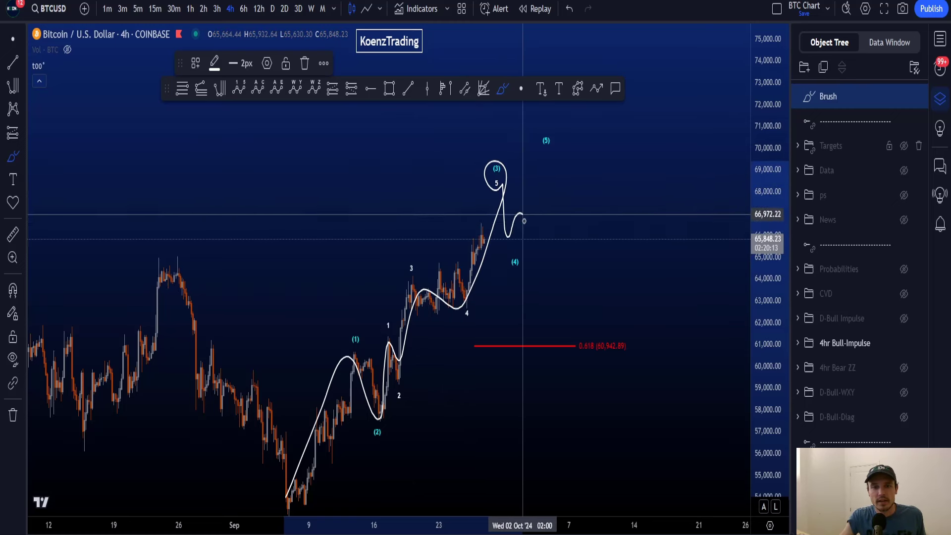
pyautogui.moveTo(524, 221)
pyautogui.mouseDown()
pyautogui.moveTo(528, 253)
pyautogui.moveTo(505, 270)
pyautogui.moveTo(527, 272)
pyautogui.moveTo(570, 134)
pyautogui.mouseUp()
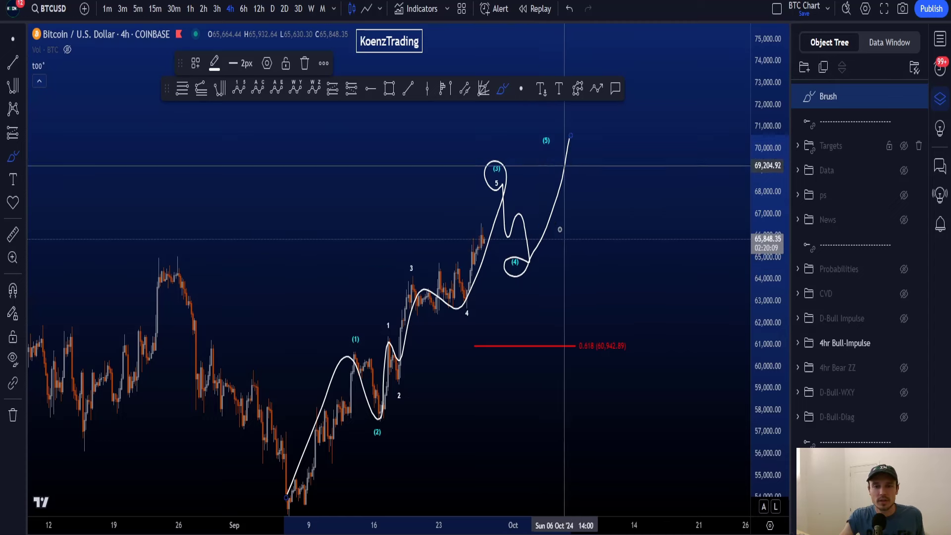
pyautogui.hotkey('ctrl', 'z')
# Circle the wave count and the 0.618 level, sketch a rising path, undoing each.
pyautogui.moveTo(327, 478)
pyautogui.mouseDown()
pyautogui.moveTo(350, 468)
pyautogui.moveTo(547, 276)
pyautogui.moveTo(499, 126)
pyautogui.moveTo(260, 421)
pyautogui.moveTo(471, 398)
pyautogui.mouseUp()
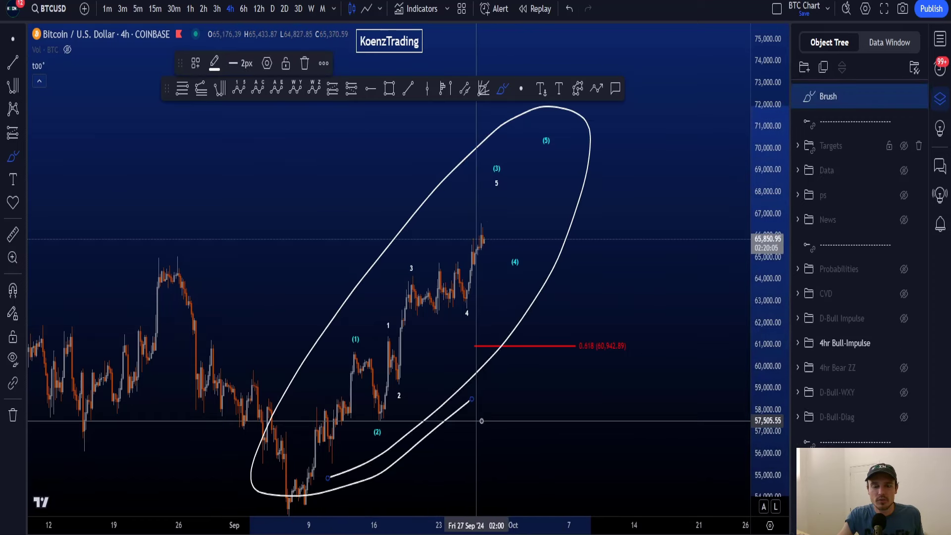
pyautogui.hotkey('ctrl', 'z')
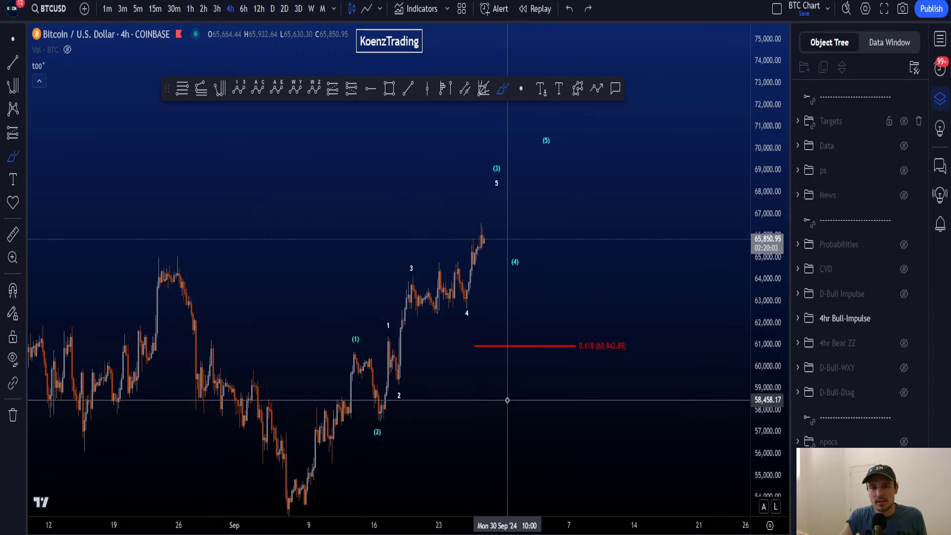
pyautogui.moveTo(474, 363)
pyautogui.mouseDown()
pyautogui.moveTo(616, 362)
pyautogui.moveTo(570, 334)
pyautogui.moveTo(463, 364)
pyautogui.moveTo(513, 366)
pyautogui.mouseUp()
pyautogui.hotkey('ctrl', 'z')
pyautogui.scroll(-2, 579, 378)
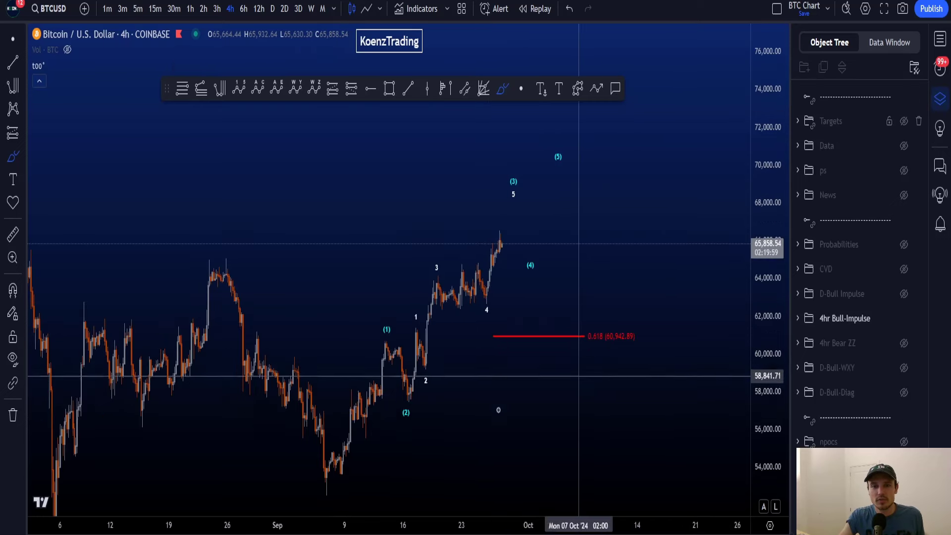
pyautogui.moveTo(343, 457)
pyautogui.mouseDown()
pyautogui.moveTo(457, 338)
pyautogui.moveTo(541, 188)
pyautogui.mouseUp()
pyautogui.hotkey('ctrl', 'z')
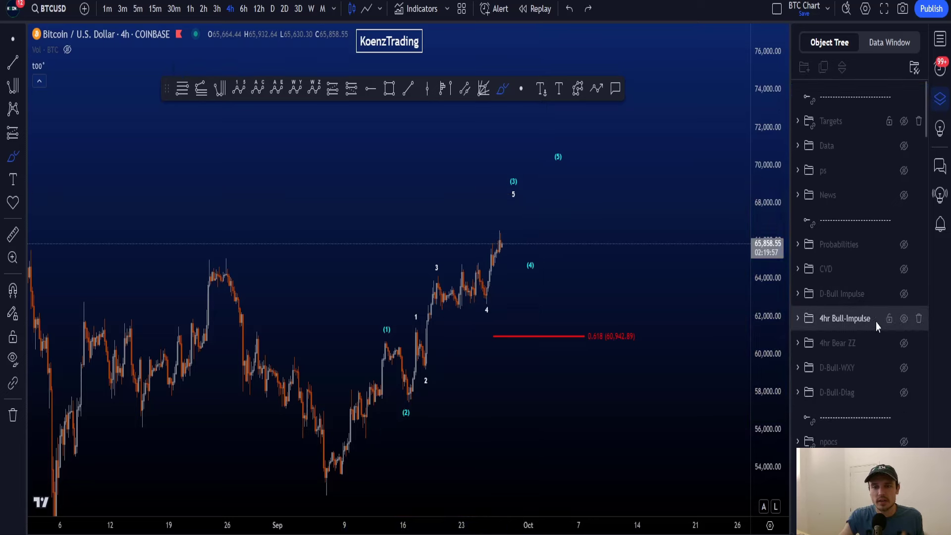
# Swap 4hr Bull-Impulse for D-Bull Impulse and fit the price scale around the late spike.
pyautogui.click(904, 318)
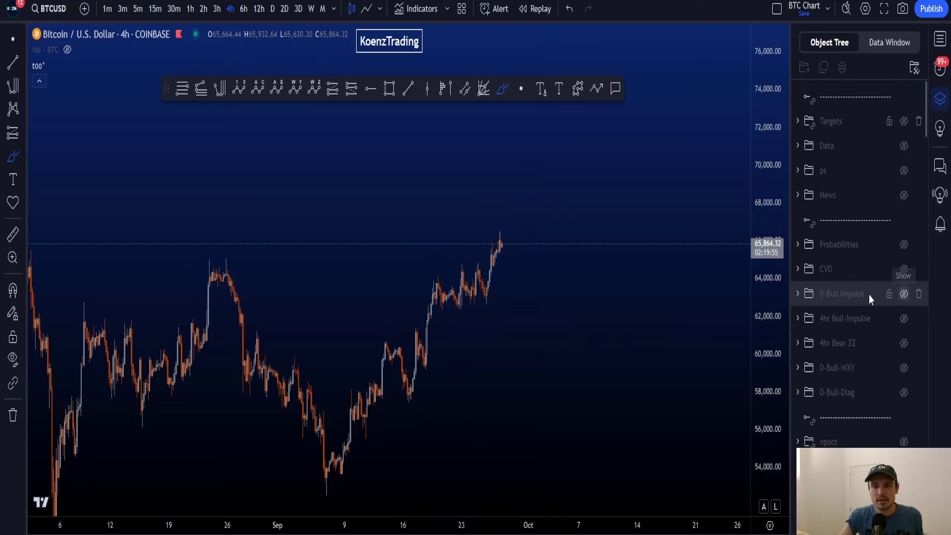
pyautogui.click(904, 294)
pyautogui.moveTo(774, 269); pyautogui.dragTo(757, 300)
pyautogui.scroll(-2, 587, 375)
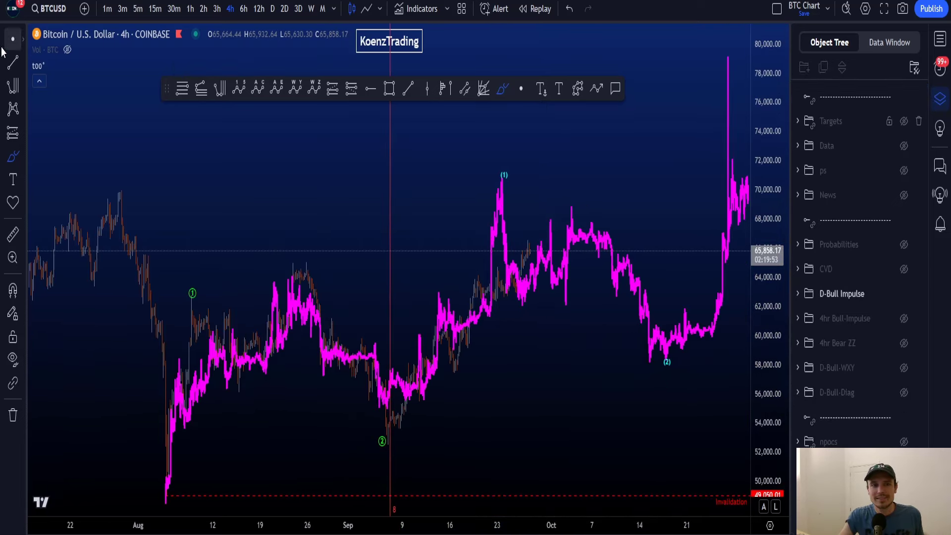
pyautogui.moveTo(579, 409); pyautogui.dragTo(530, 409)
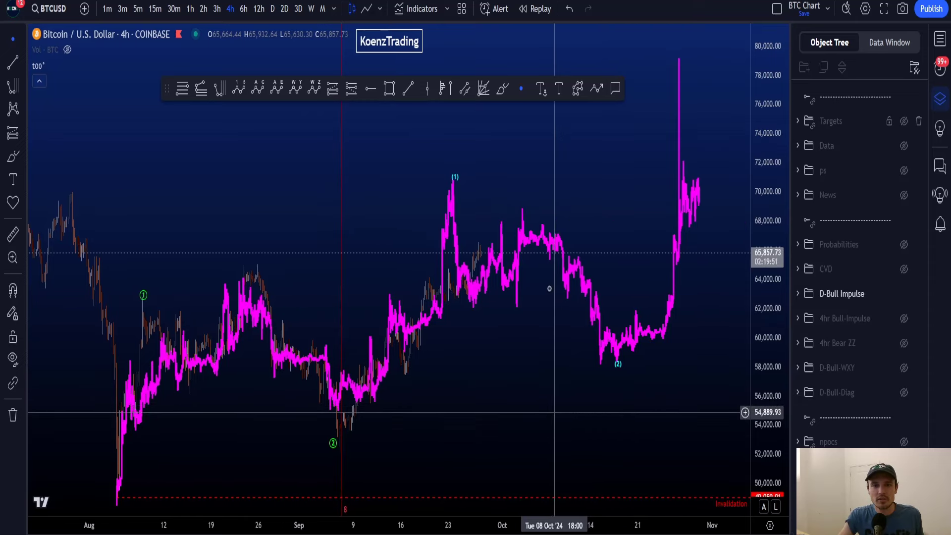
# Sketch a projected brush path across the August–October swings, then undo it.
pyautogui.click(503, 88)
pyautogui.moveTo(109, 490)
pyautogui.mouseDown()
pyautogui.moveTo(151, 406)
pyautogui.moveTo(213, 355)
pyautogui.moveTo(329, 399)
pyautogui.moveTo(414, 319)
pyautogui.moveTo(463, 196)
pyautogui.moveTo(550, 258)
pyautogui.moveTo(614, 363)
pyautogui.moveTo(671, 213)
pyautogui.moveTo(680, 128)
pyautogui.mouseUp()
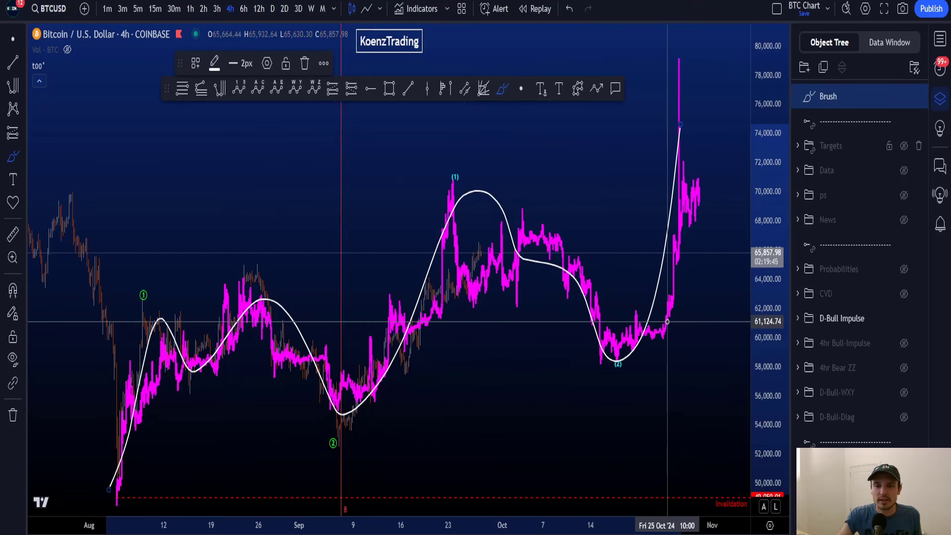
pyautogui.hotkey('ctrl', 'z')
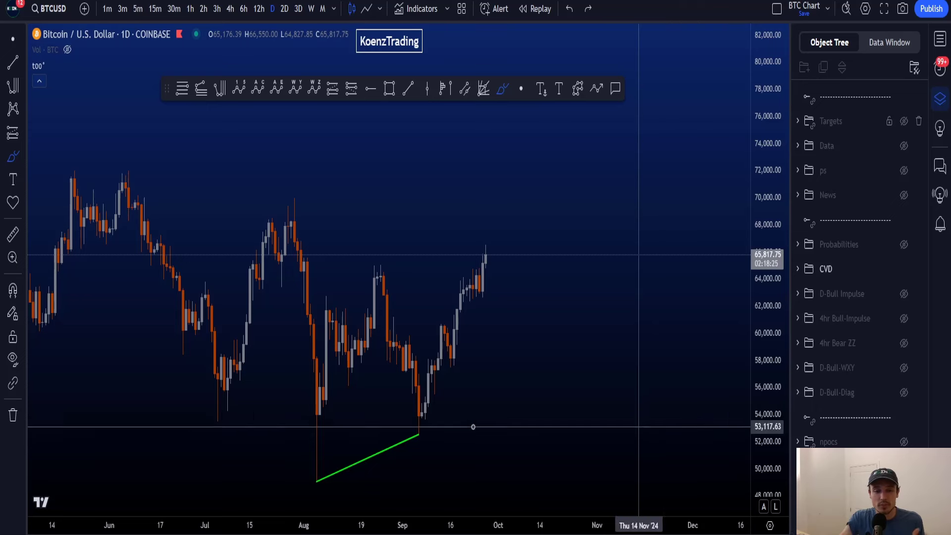
# Sketch and undo marks on the green line, a post-August candle top and a drop to the September low.
pyautogui.moveTo(422, 425)
pyautogui.mouseDown()
pyautogui.moveTo(343, 449)
pyautogui.moveTo(376, 493)
pyautogui.moveTo(433, 425)
pyautogui.mouseUp()
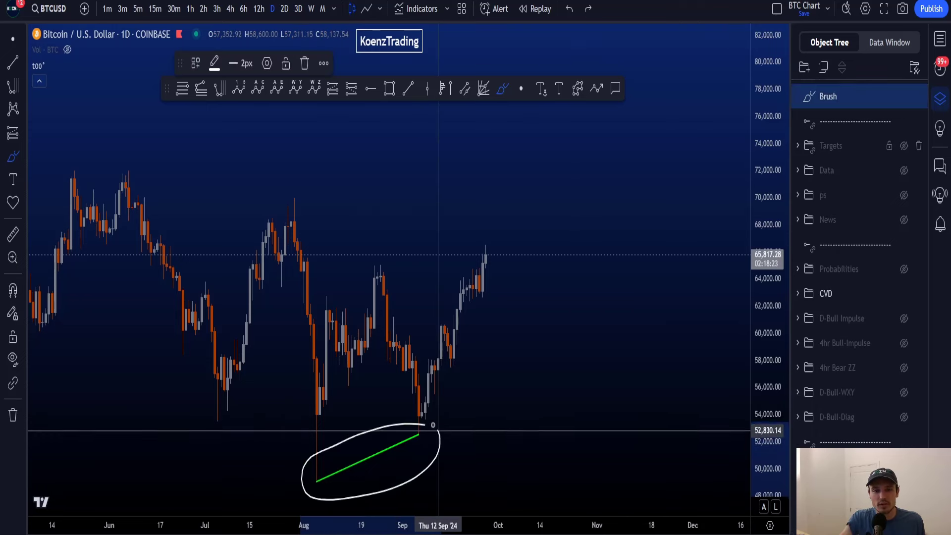
pyautogui.hotkey('ctrl', 'z')
pyautogui.moveTo(386, 260)
pyautogui.mouseDown()
pyautogui.moveTo(374, 257)
pyautogui.moveTo(387, 261)
pyautogui.mouseUp()
pyautogui.hotkey('ctrl', 'z')
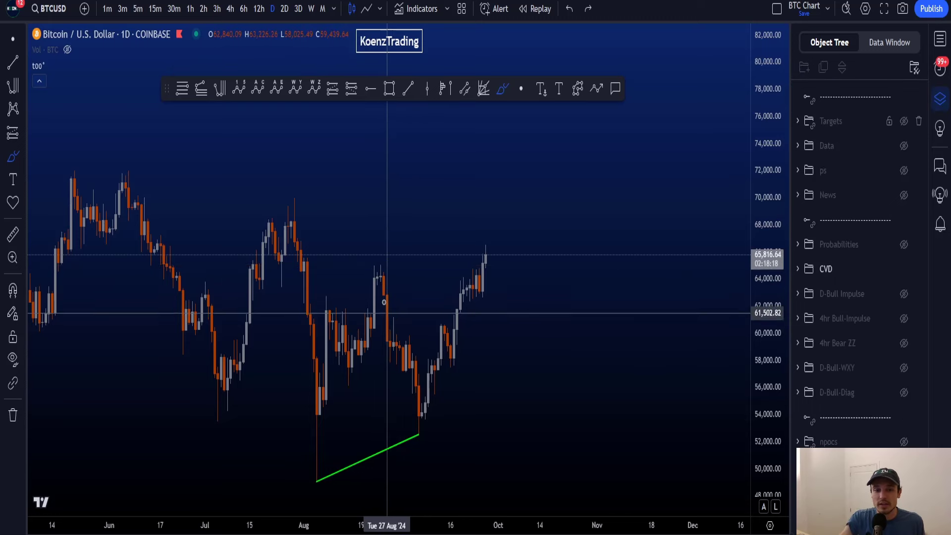
pyautogui.moveTo(384, 302)
pyautogui.mouseDown()
pyautogui.moveTo(404, 334)
pyautogui.moveTo(416, 422)
pyautogui.moveTo(455, 377)
pyautogui.moveTo(485, 255)
pyautogui.mouseUp()
pyautogui.hotkey('ctrl', 'z')
pyautogui.hotkey('ctrl', 'z')
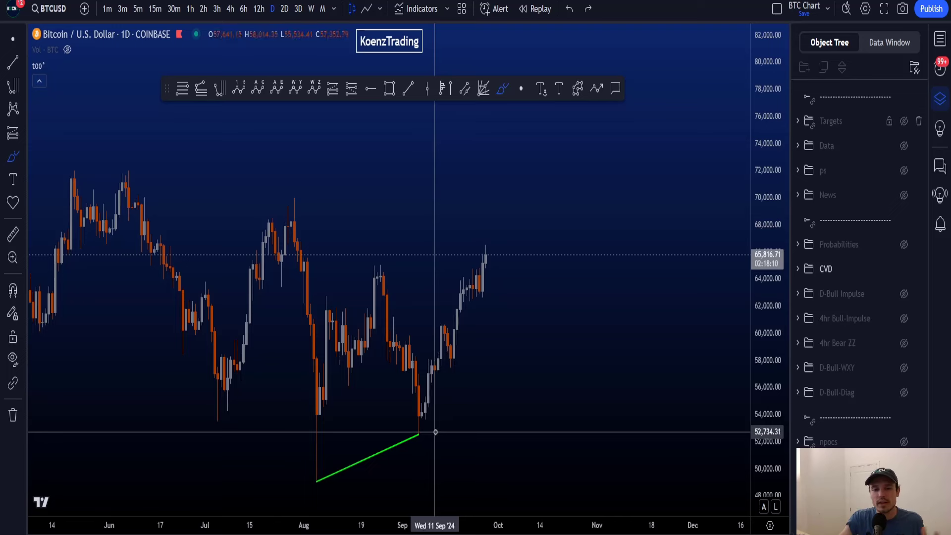
# Sketch and undo a trendline ellipse, a horizontal line and a rising curve, then hide CVD.
pyautogui.moveTo(436, 432)
pyautogui.mouseDown()
pyautogui.moveTo(355, 423)
pyautogui.moveTo(305, 478)
pyautogui.moveTo(412, 480)
pyautogui.moveTo(432, 424)
pyautogui.mouseUp()
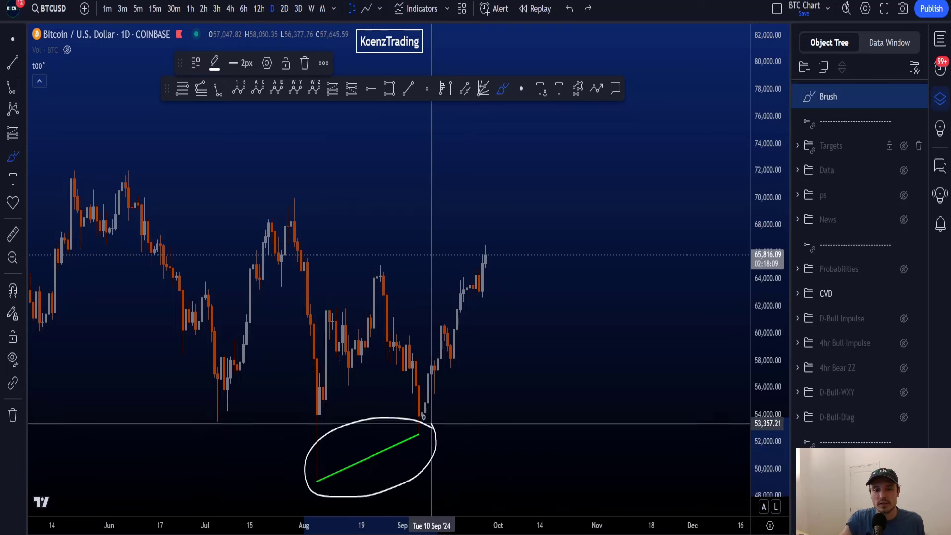
pyautogui.hotkey('ctrl', 'z')
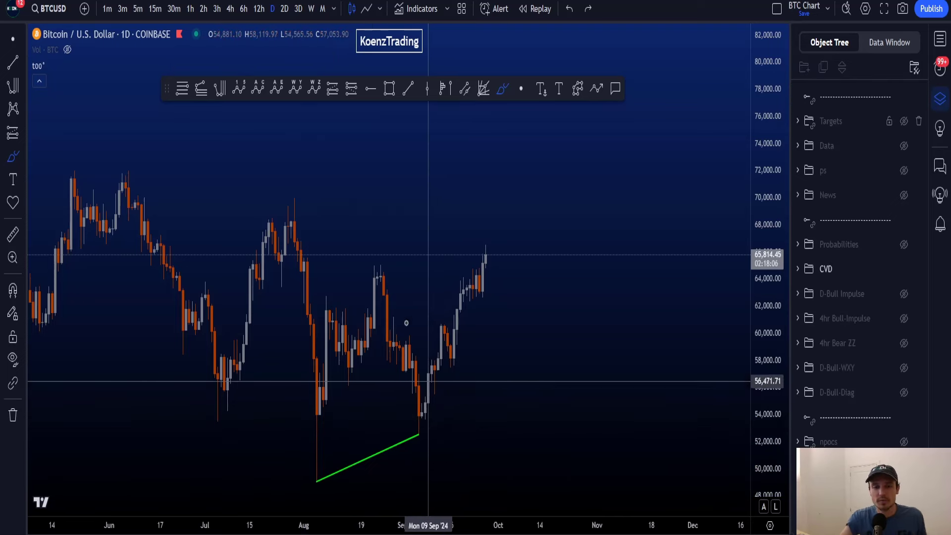
pyautogui.moveTo(361, 262); pyautogui.dragTo(509, 265)
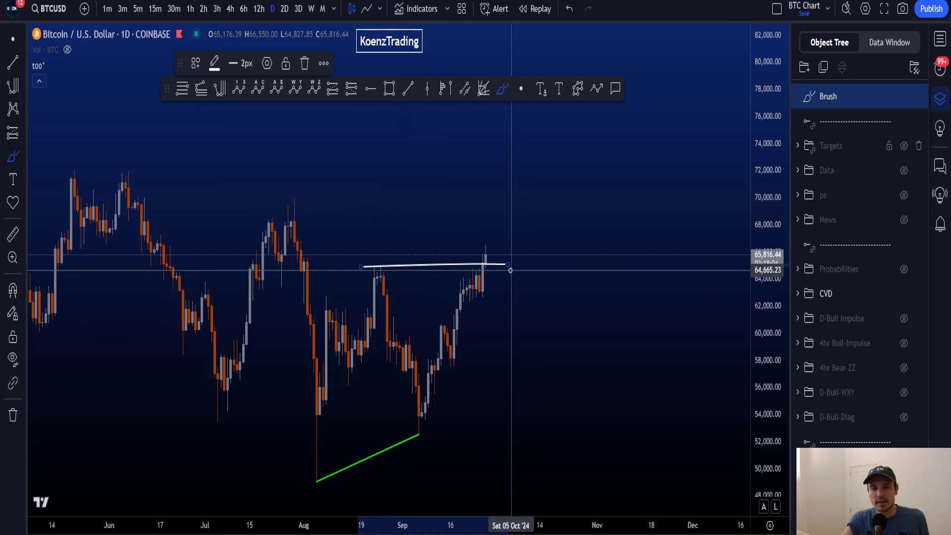
pyautogui.hotkey('ctrl', 'z')
pyautogui.moveTo(451, 351)
pyautogui.mouseDown()
pyautogui.moveTo(487, 257)
pyautogui.moveTo(557, 280)
pyautogui.moveTo(463, 287)
pyautogui.mouseUp()
pyautogui.hotkey('ctrl', 'z')
pyautogui.hotkey('ctrl', 'z')
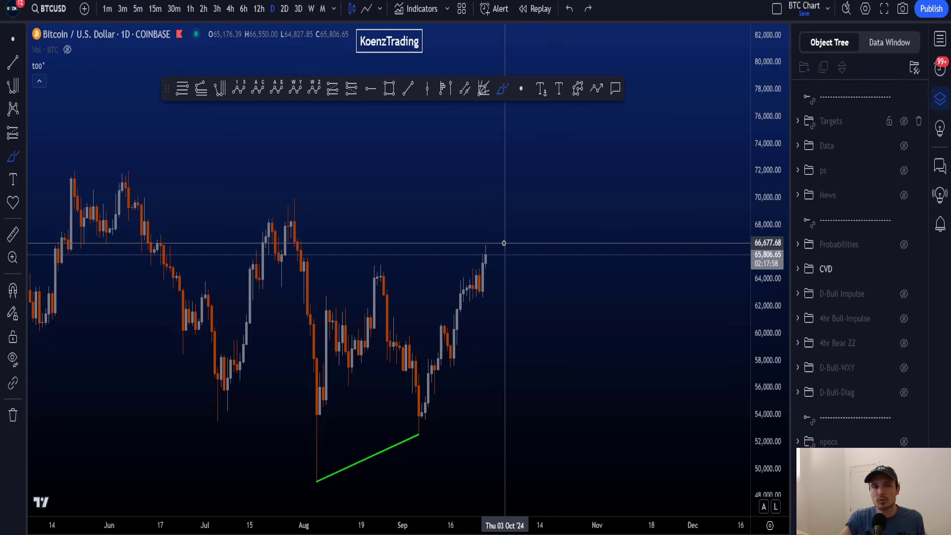
pyautogui.click(904, 269)
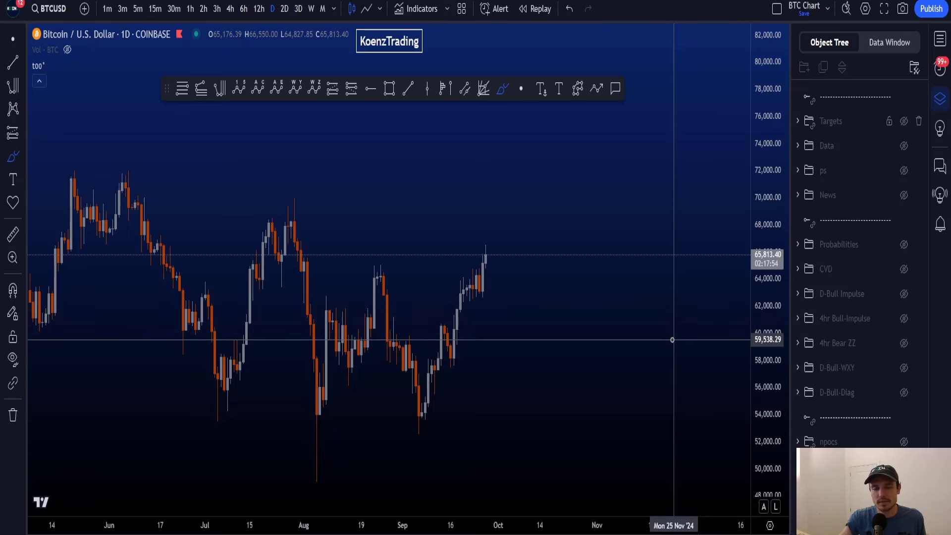
# Show the Targets zones, switch BTCUSD to the 1h interval, and pan up to higher prices.
pyautogui.click(903, 127)
pyautogui.scroll(3, 694, 178)
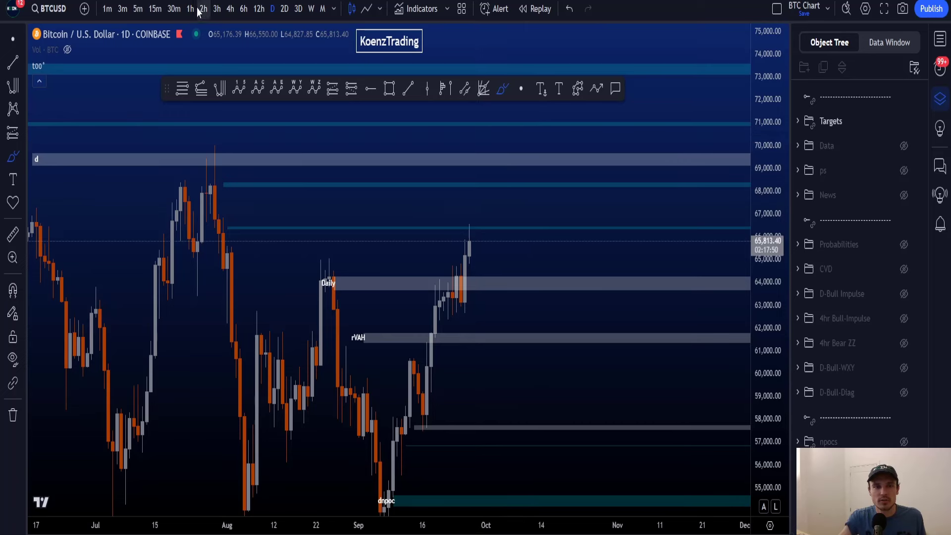
pyautogui.write('1h')
pyautogui.press('Return')
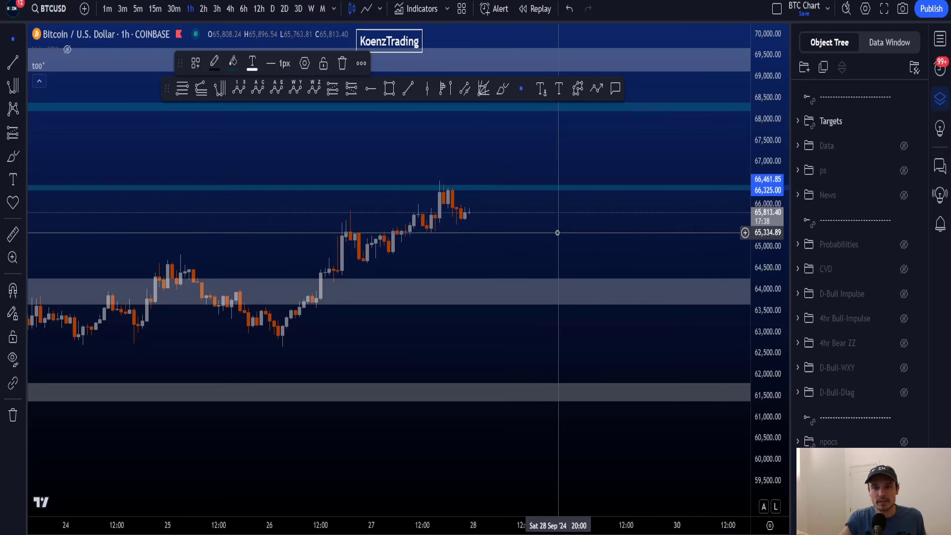
pyautogui.moveTo(556, 232); pyautogui.dragTo(559, 303)
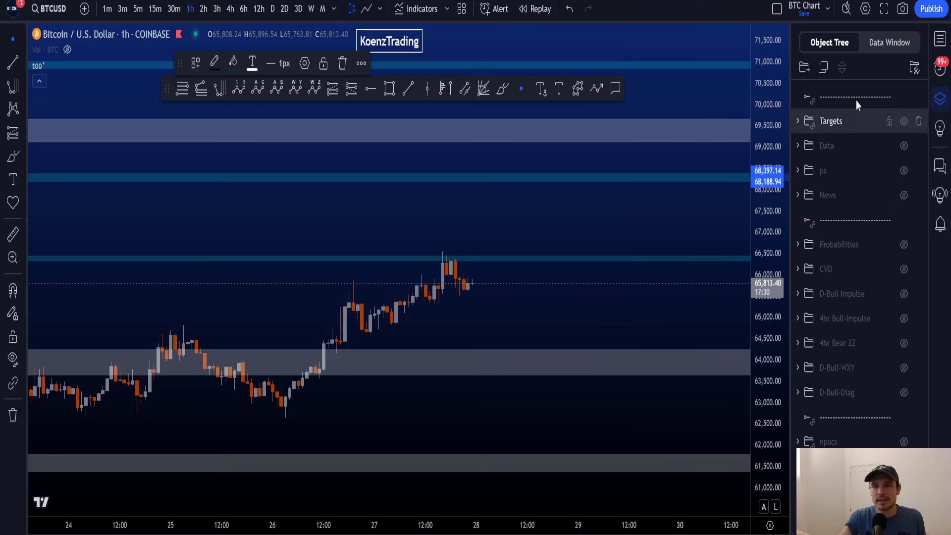
# Hide Targets, circle and undo the Probabilities note lines, then sketch a rise-then-fall path.
pyautogui.click(904, 122)
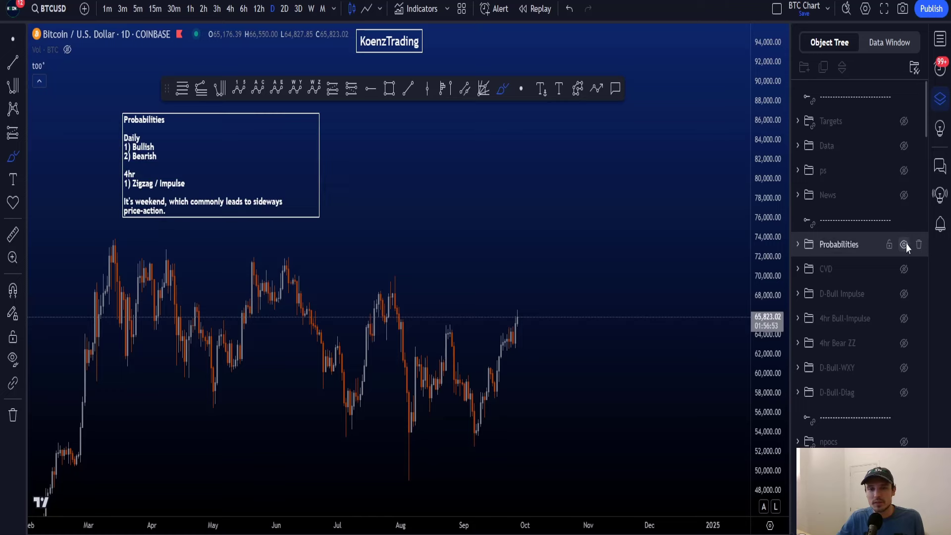
pyautogui.moveTo(187, 176)
pyautogui.mouseDown()
pyautogui.moveTo(114, 151)
pyautogui.moveTo(159, 129)
pyautogui.moveTo(175, 150)
pyautogui.moveTo(155, 166)
pyautogui.mouseUp()
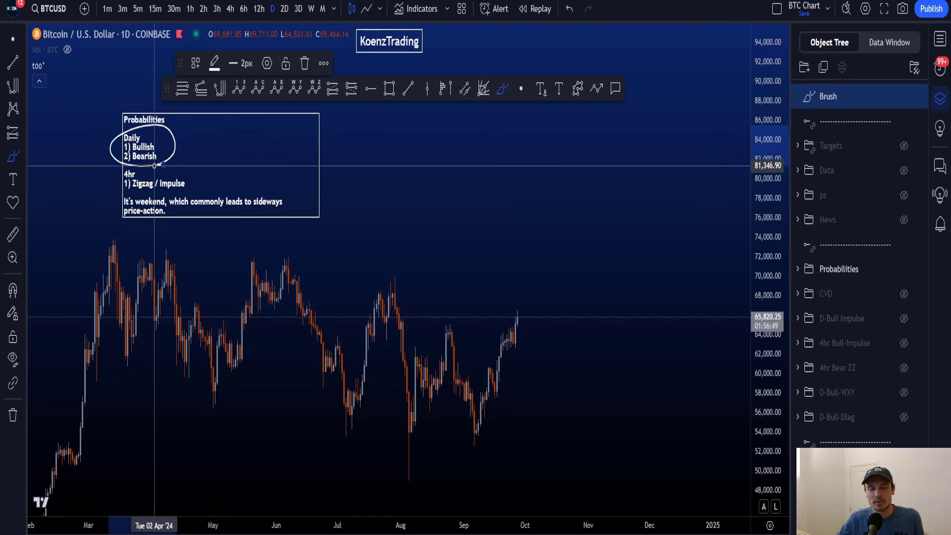
pyautogui.hotkey('ctrl', 'z')
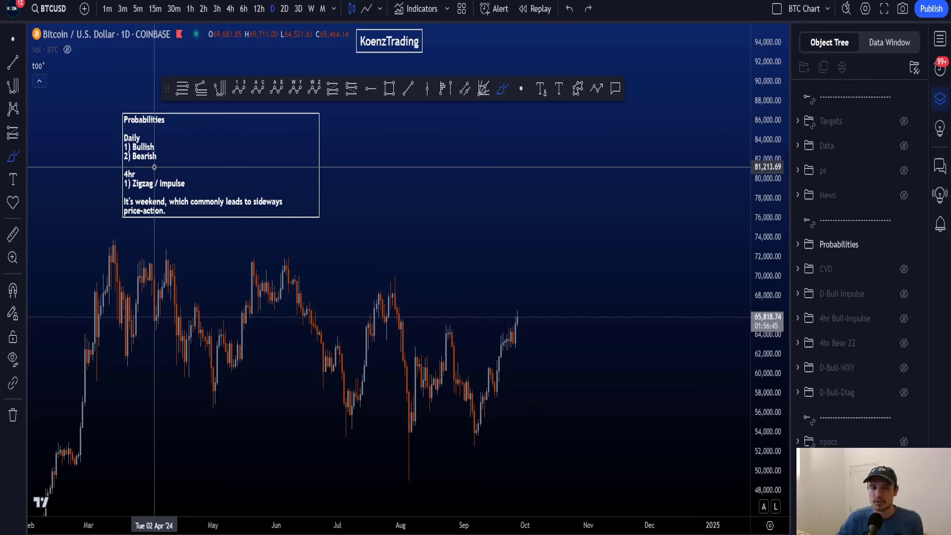
pyautogui.moveTo(142, 161)
pyautogui.mouseDown()
pyautogui.moveTo(118, 164)
pyautogui.moveTo(127, 192)
pyautogui.moveTo(197, 190)
pyautogui.mouseUp()
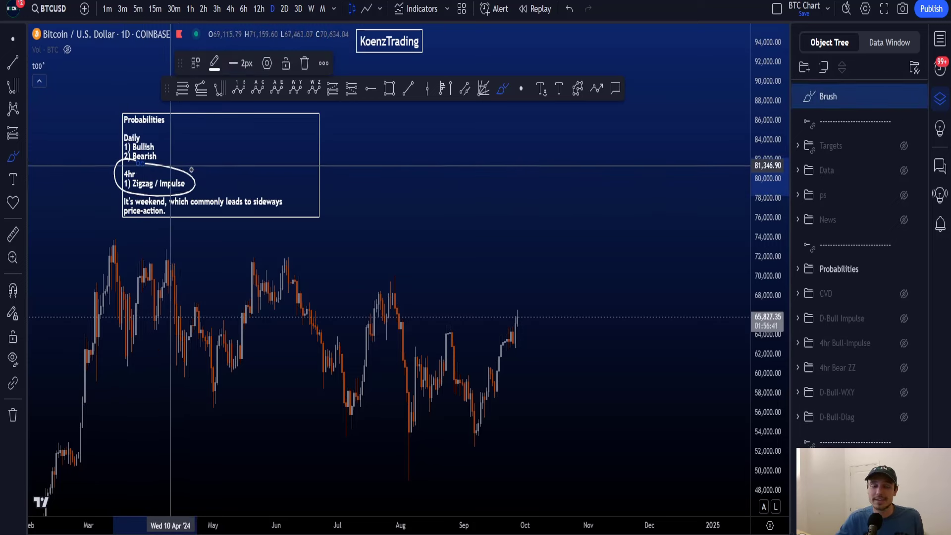
pyautogui.hotkey('ctrl', 'z')
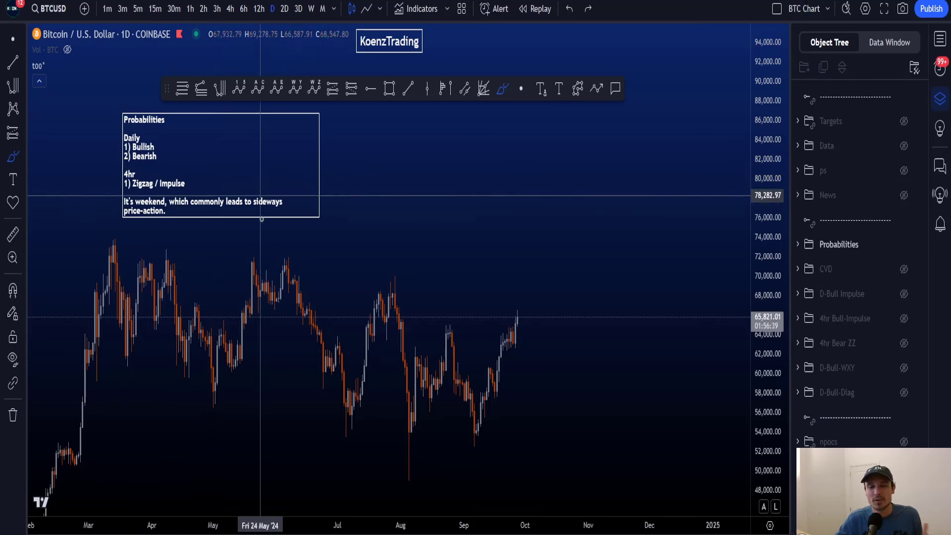
pyautogui.moveTo(468, 437)
pyautogui.mouseDown()
pyautogui.moveTo(474, 387)
pyautogui.moveTo(508, 394)
pyautogui.moveTo(530, 288)
pyautogui.moveTo(562, 378)
pyautogui.mouseUp()
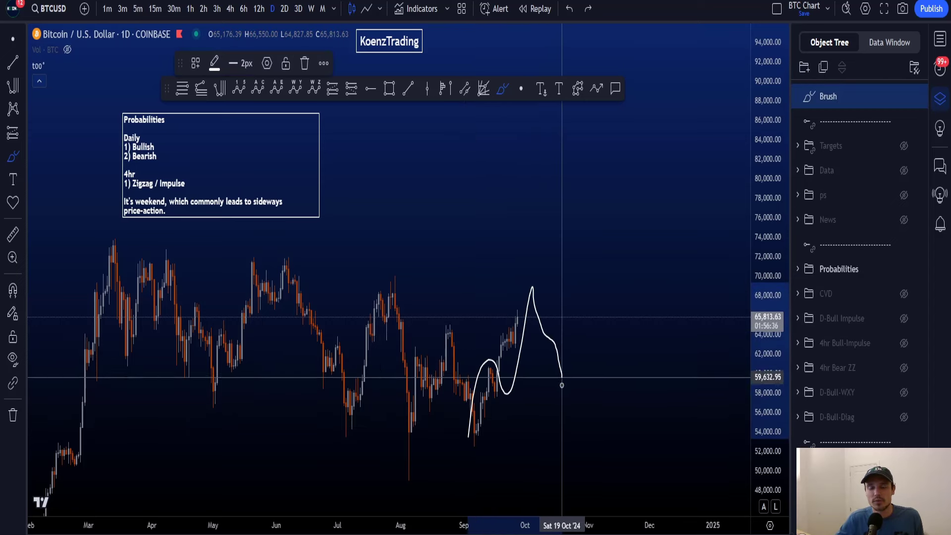
# Undo the projected price path, sketch a new rising path from the September low, then undo it.
pyautogui.hotkey('ctrl', 'z')
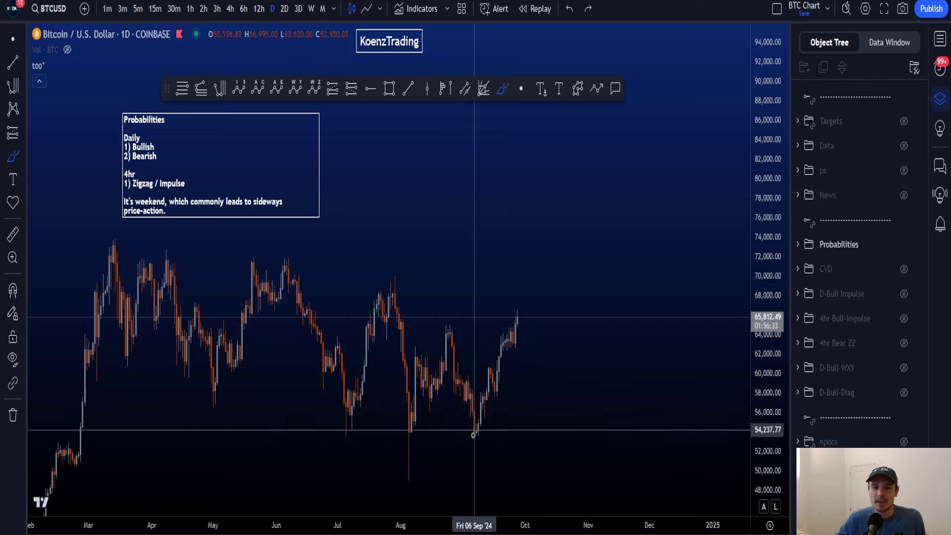
pyautogui.moveTo(470, 438)
pyautogui.mouseDown()
pyautogui.moveTo(521, 310)
pyautogui.moveTo(545, 331)
pyautogui.moveTo(564, 280)
pyautogui.moveTo(523, 287)
pyautogui.moveTo(557, 310)
pyautogui.moveTo(553, 334)
pyautogui.moveTo(509, 319)
pyautogui.moveTo(531, 286)
pyautogui.mouseUp()
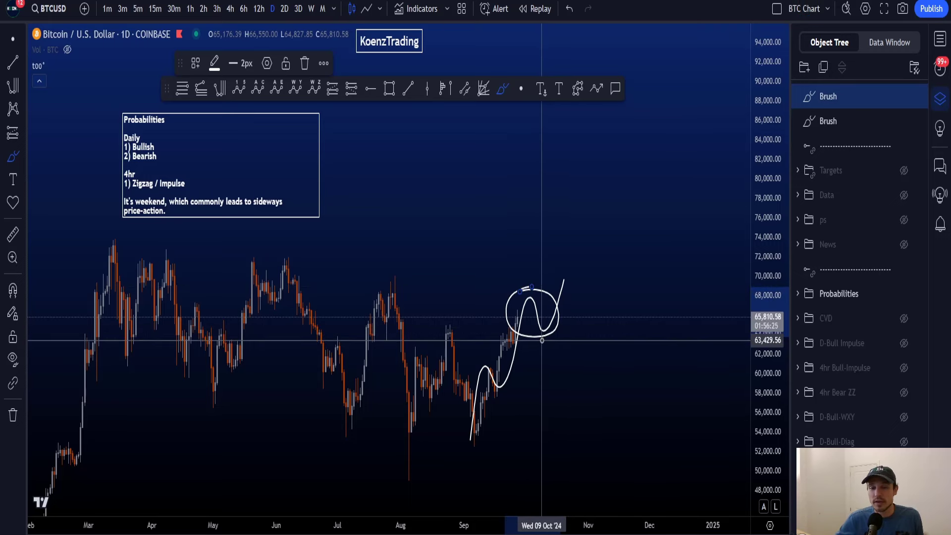
pyautogui.moveTo(548, 339)
pyautogui.mouseDown()
pyautogui.moveTo(550, 384)
pyautogui.moveTo(584, 250)
pyautogui.mouseUp()
pyautogui.hotkey('ctrl', 'z')
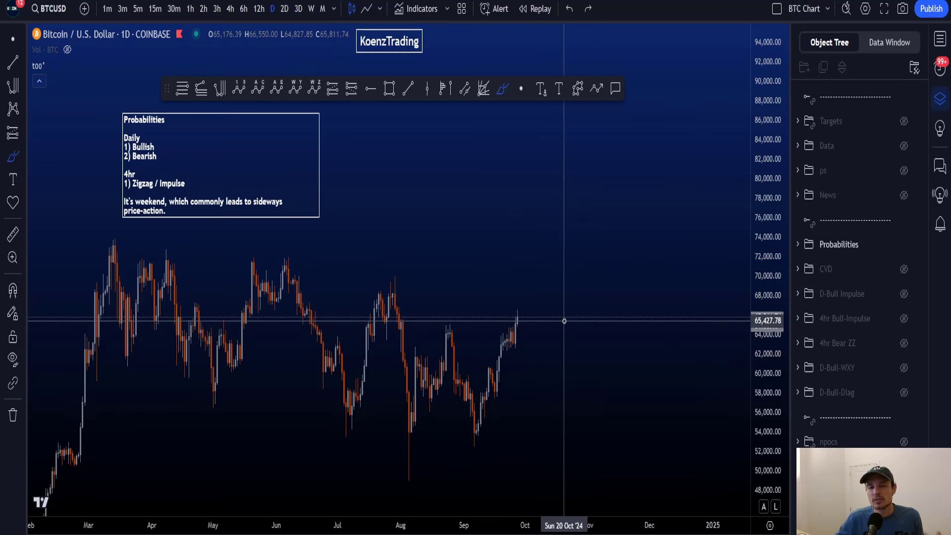
# Circle the latest candles and underline the weekend sideways line, undoing each mark.
pyautogui.moveTo(514, 302)
pyautogui.mouseDown()
pyautogui.moveTo(548, 304)
pyautogui.moveTo(549, 331)
pyautogui.moveTo(510, 339)
pyautogui.moveTo(521, 301)
pyautogui.mouseUp()
pyautogui.hotkey('ctrl', 'z')
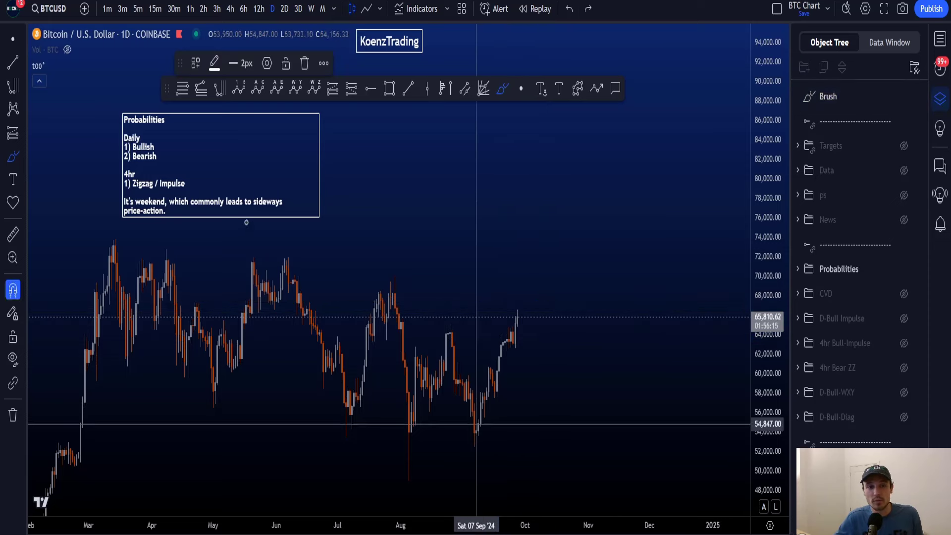
pyautogui.moveTo(124, 221)
pyautogui.mouseDown()
pyautogui.moveTo(298, 191)
pyautogui.moveTo(113, 190)
pyautogui.mouseUp()
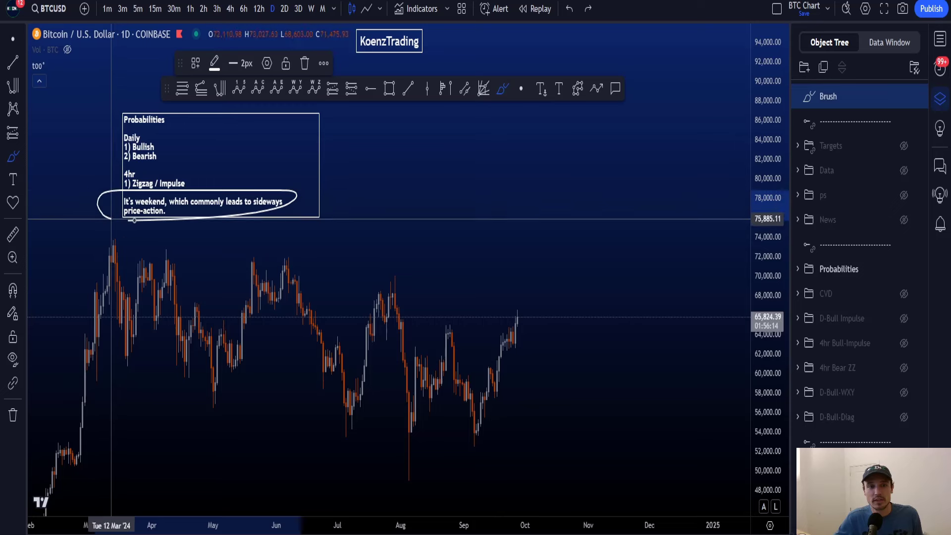
pyautogui.hotkey('ctrl', 'z')
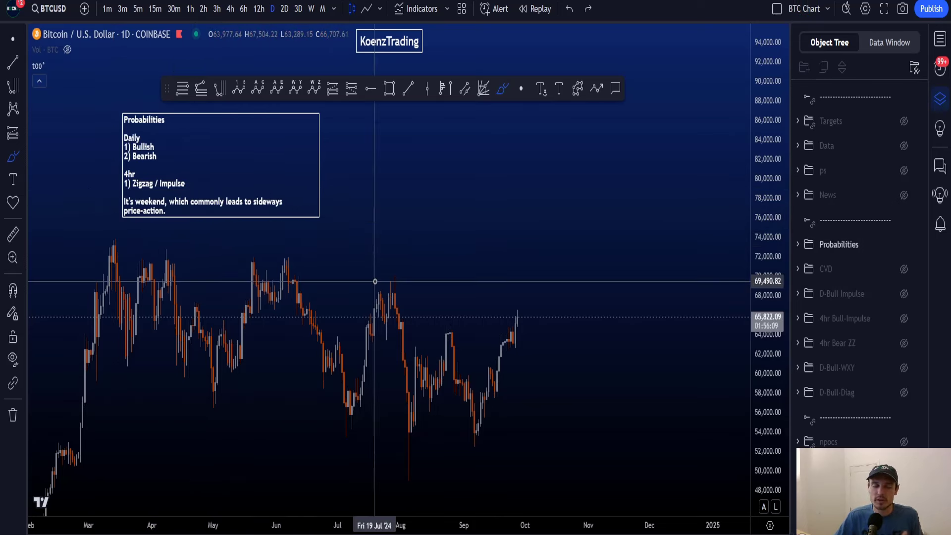
pyautogui.scroll(2, 490, 317)
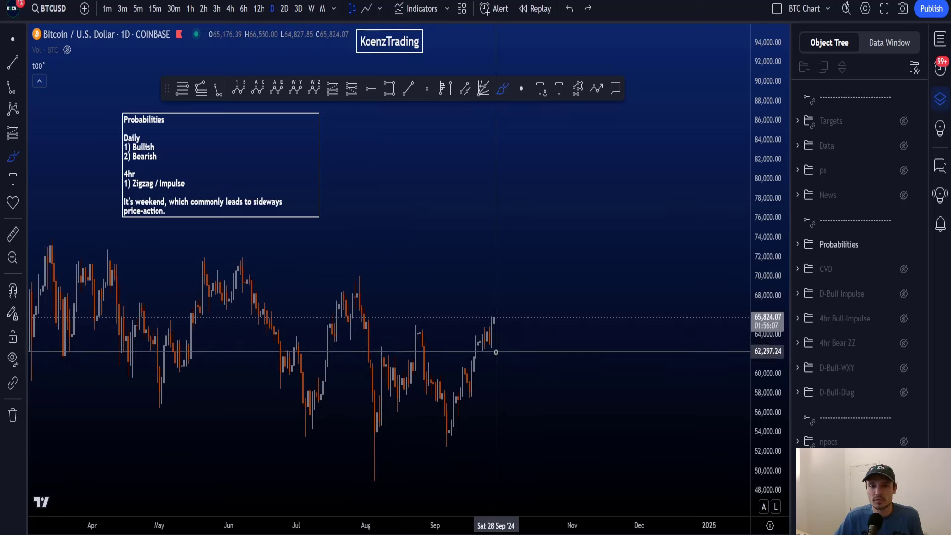
pyautogui.moveTo(496, 350)
pyautogui.mouseDown()
pyautogui.moveTo(503, 322)
pyautogui.moveTo(487, 319)
pyautogui.moveTo(493, 345)
pyautogui.moveTo(500, 336)
pyautogui.mouseUp()
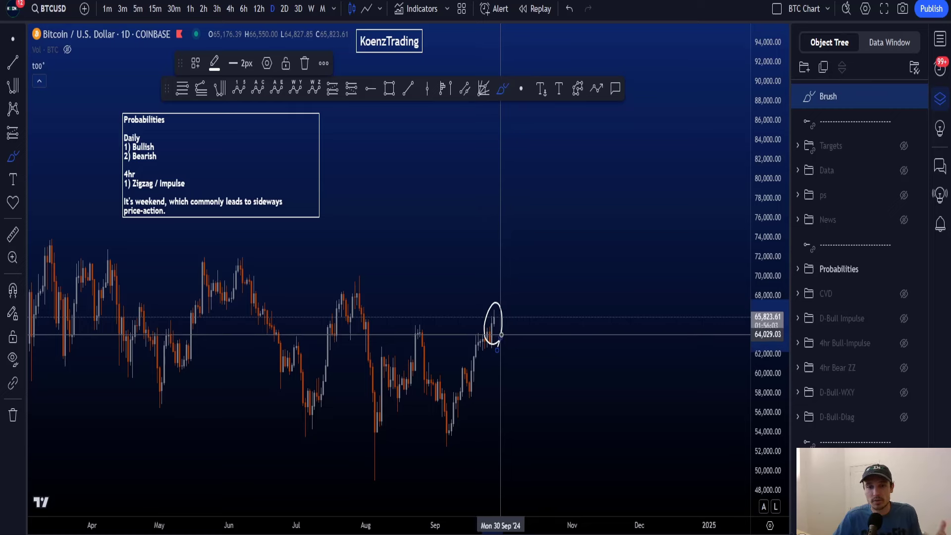
pyautogui.hotkey('ctrl', 'z')
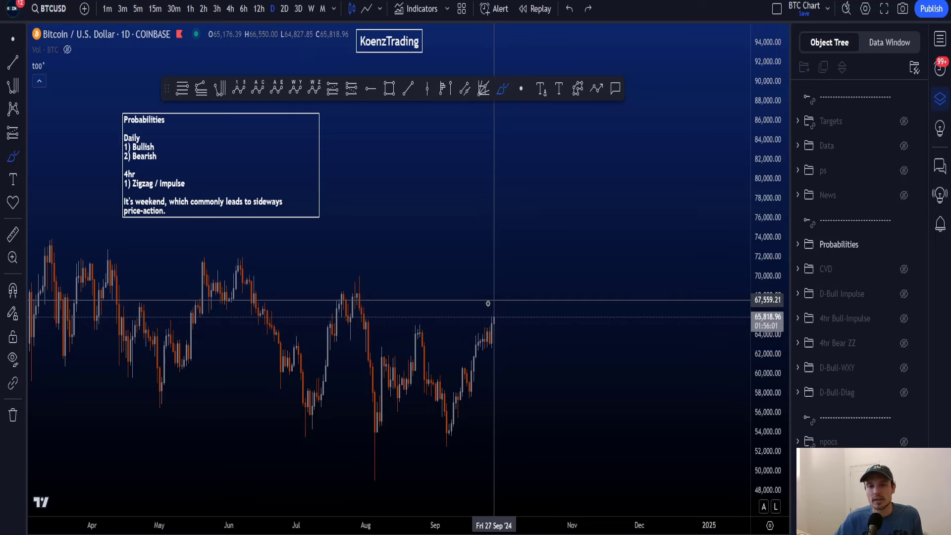
pyautogui.moveTo(491, 302)
pyautogui.mouseDown()
pyautogui.moveTo(542, 308)
pyautogui.moveTo(515, 342)
pyautogui.moveTo(487, 301)
pyautogui.mouseUp()
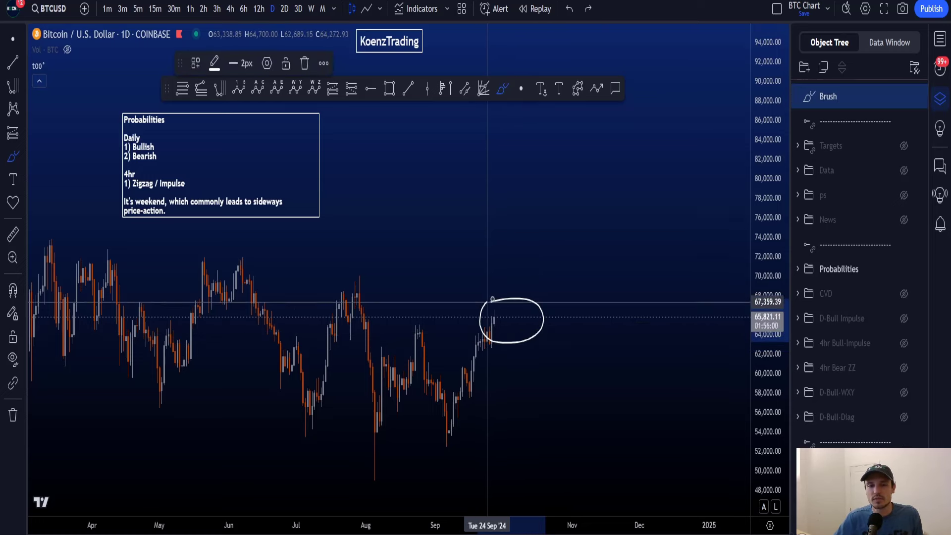
pyautogui.hotkey('ctrl', 'z')
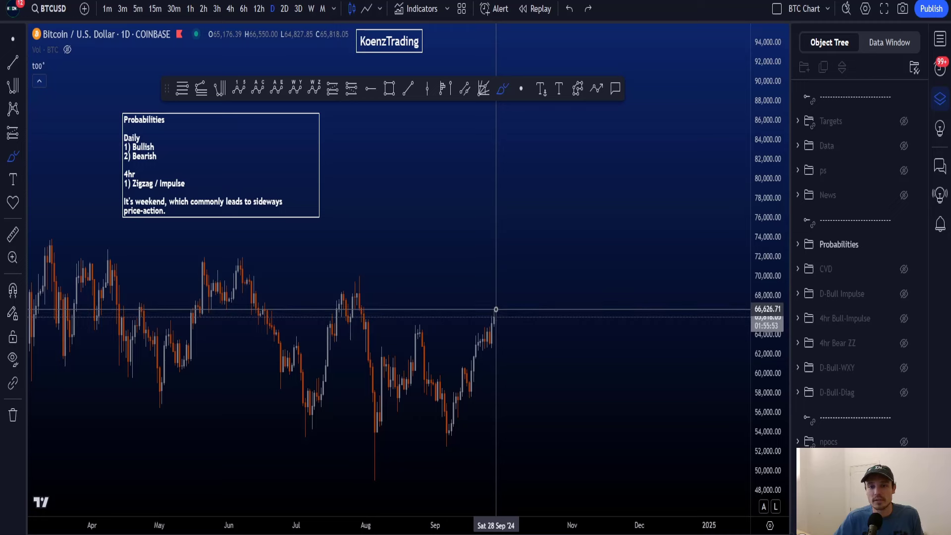
pyautogui.moveTo(496, 310)
pyautogui.mouseDown()
pyautogui.moveTo(501, 322)
pyautogui.moveTo(525, 289)
pyautogui.moveTo(509, 319)
pyautogui.mouseUp()
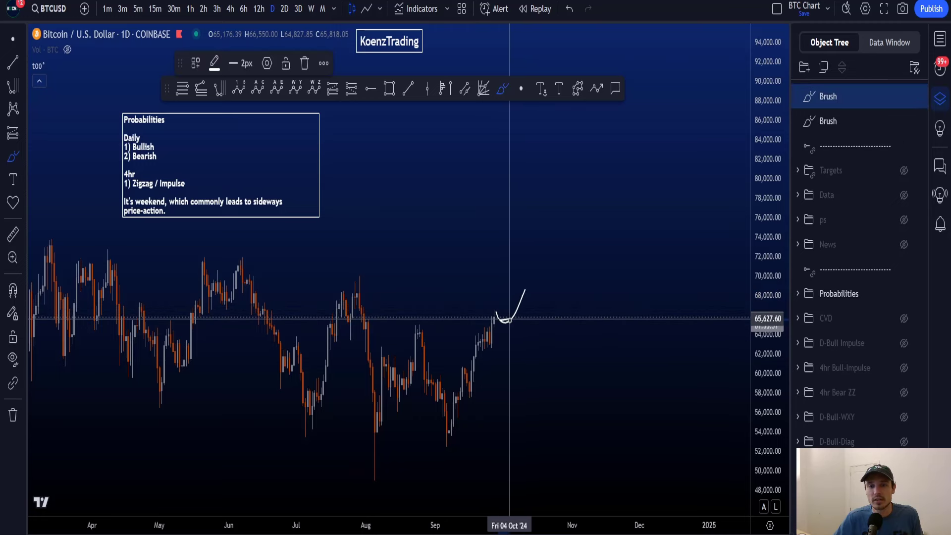
pyautogui.hotkey('ctrl', 'z')
pyautogui.hotkey('ctrl', 'z')
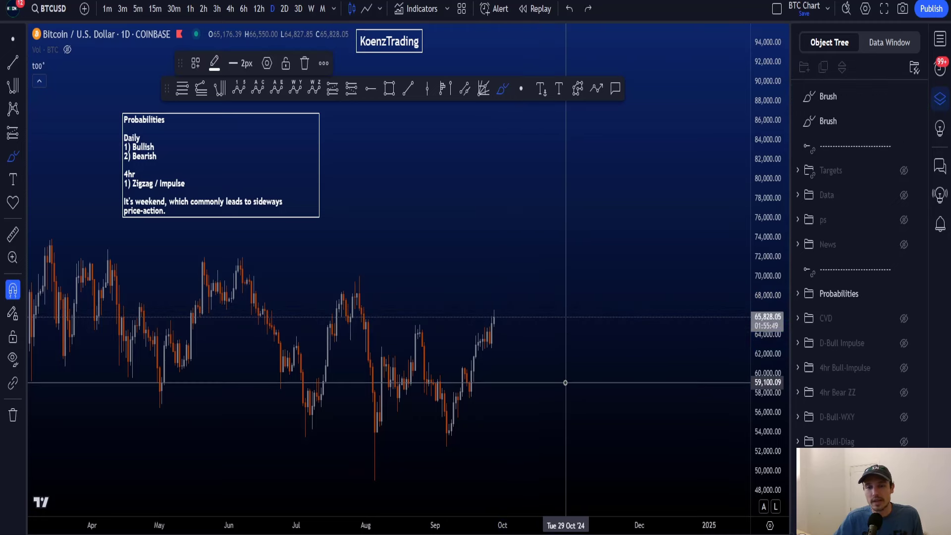